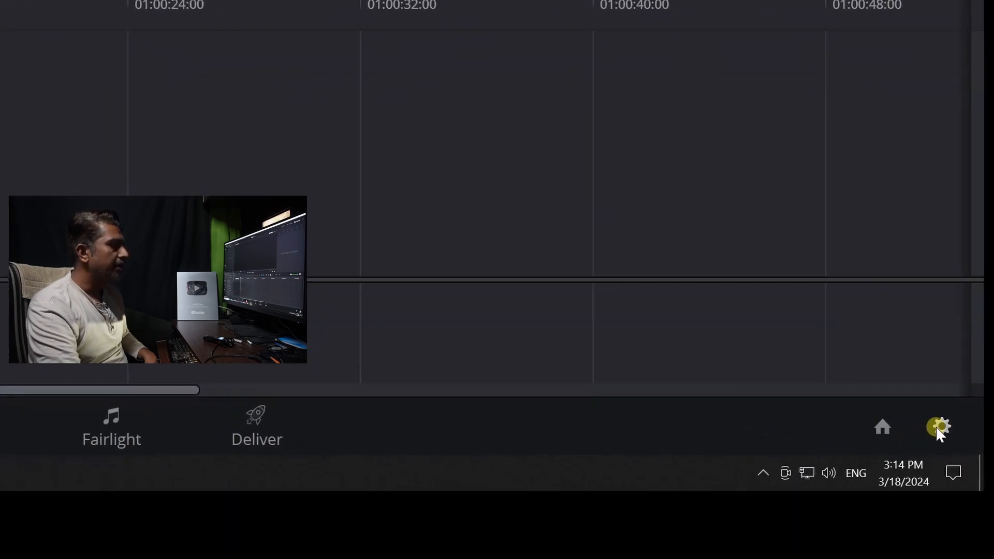
Open the project settings and set the timeline frame rate to 25 frames per second
click(945, 428)
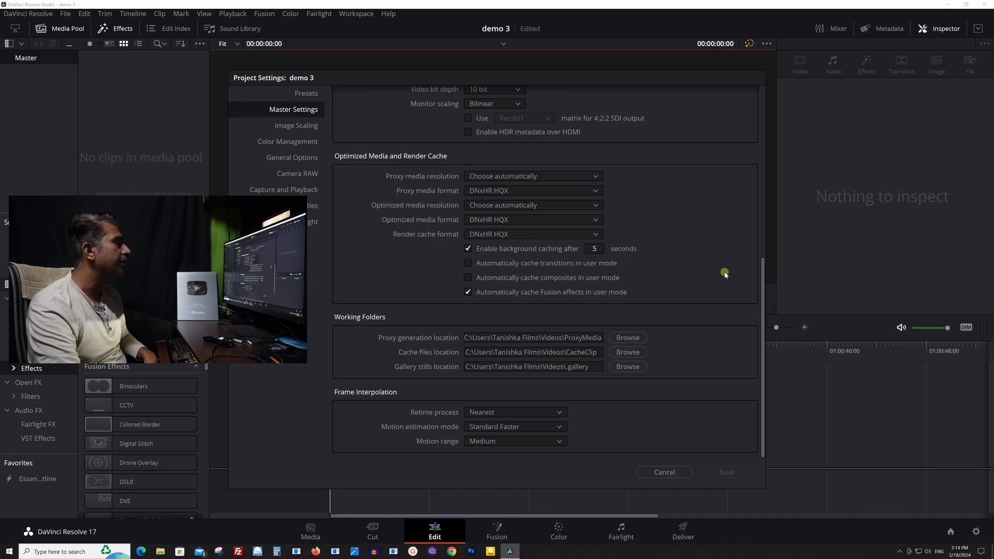
drag(764, 293, 763, 99)
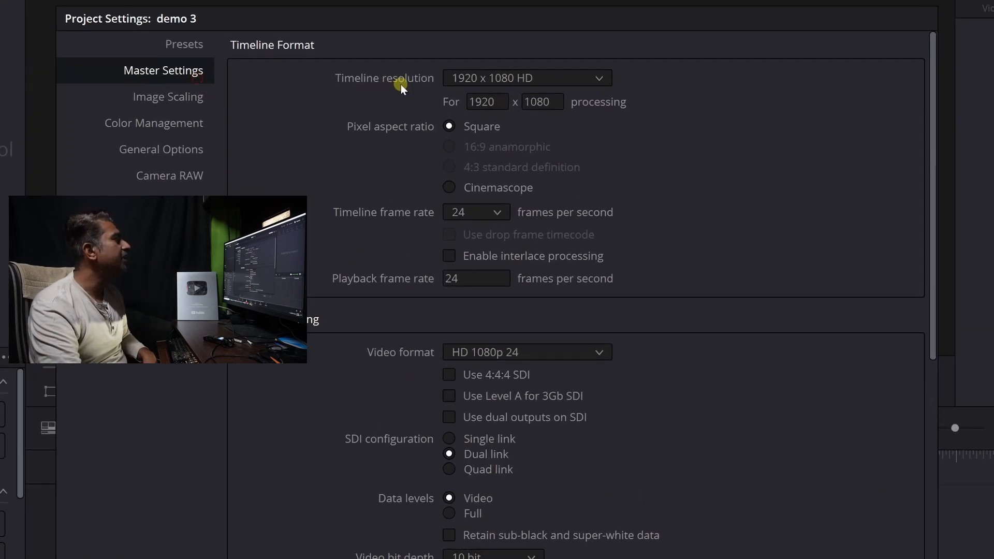
click(488, 210)
click(485, 312)
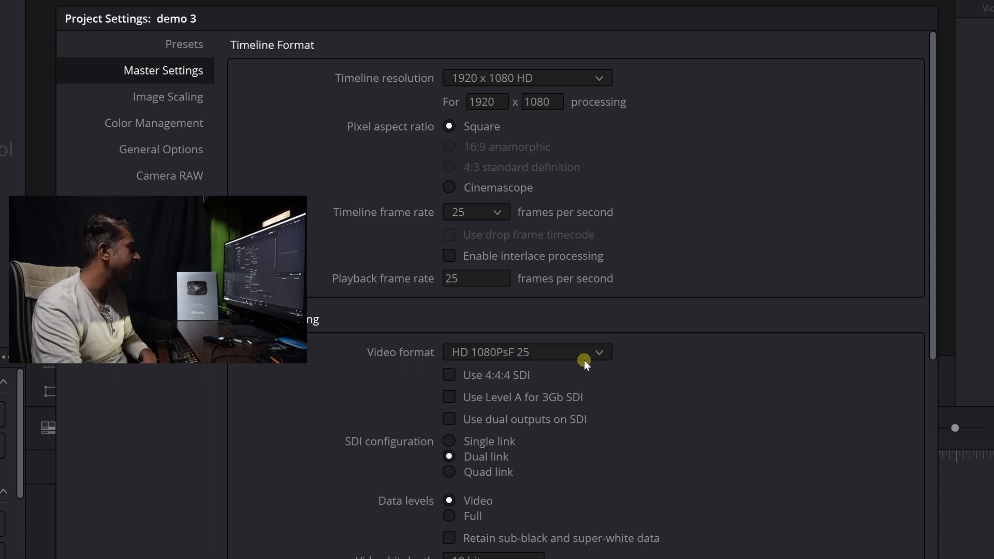
Try enabling the retention of sub-black and super-white data in the video monitoring settings
scroll(546, 350, down, 4)
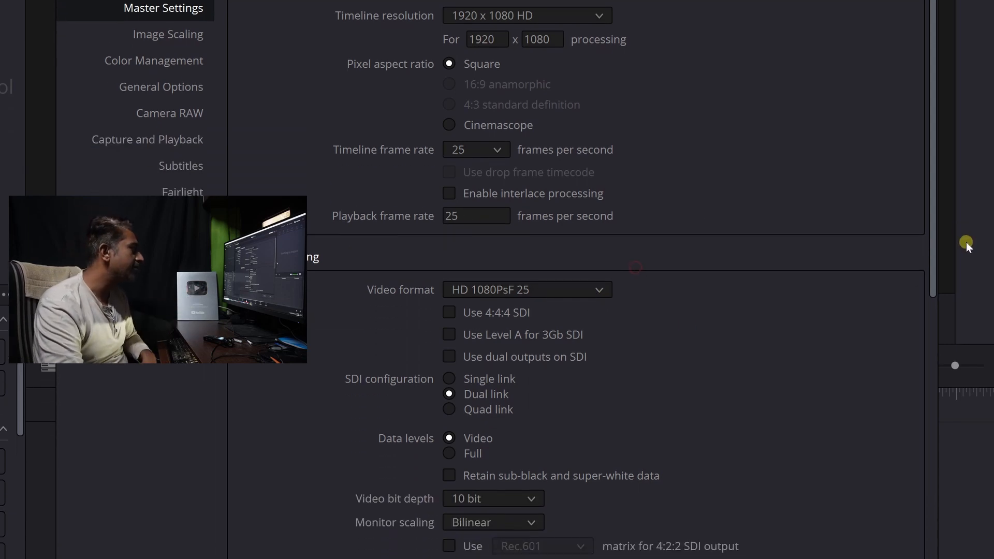
drag(933, 179, 927, 264)
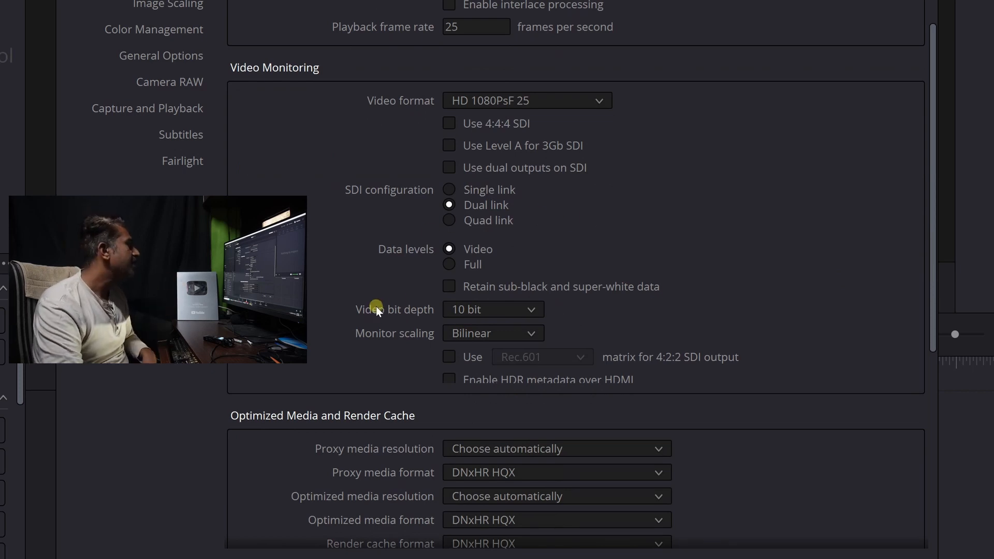
click(604, 288)
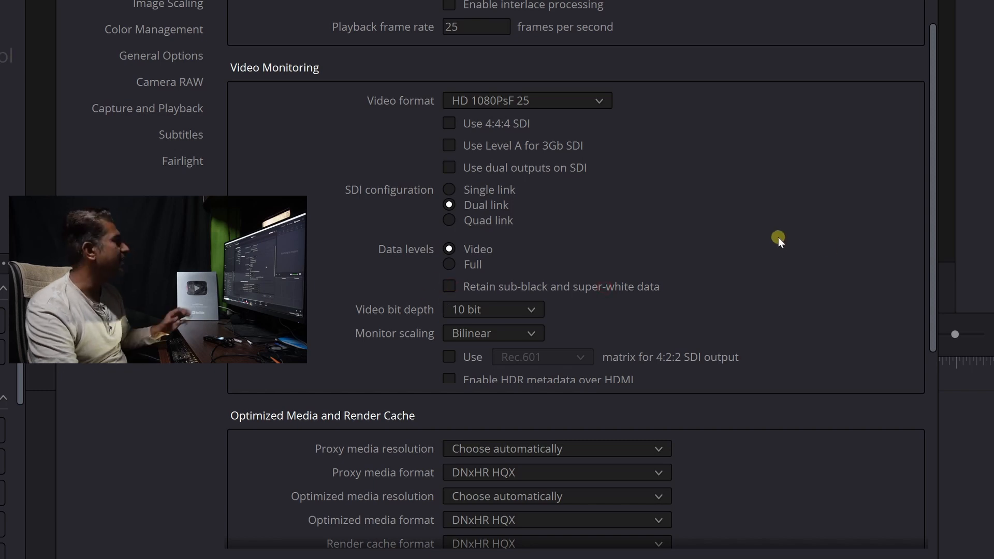
click(568, 289)
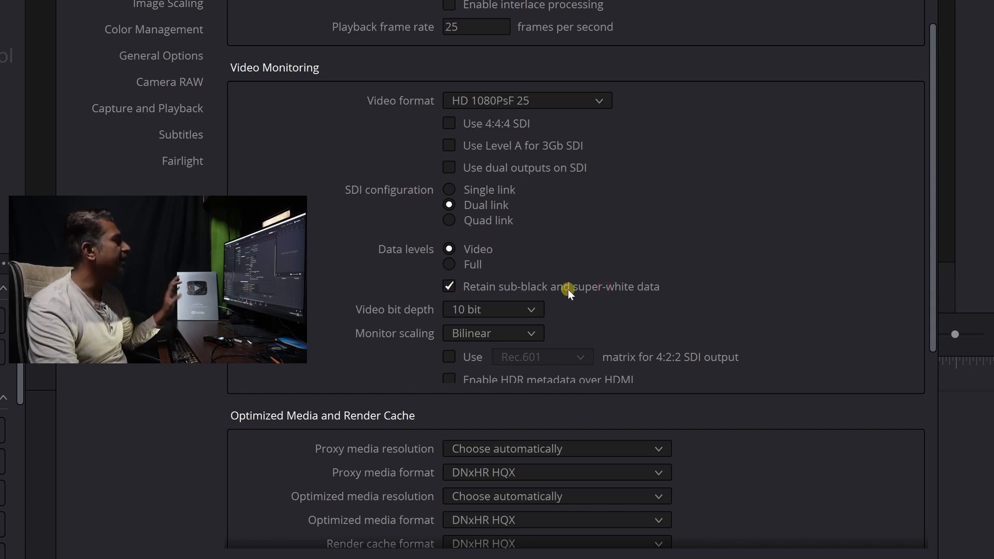
click(567, 289)
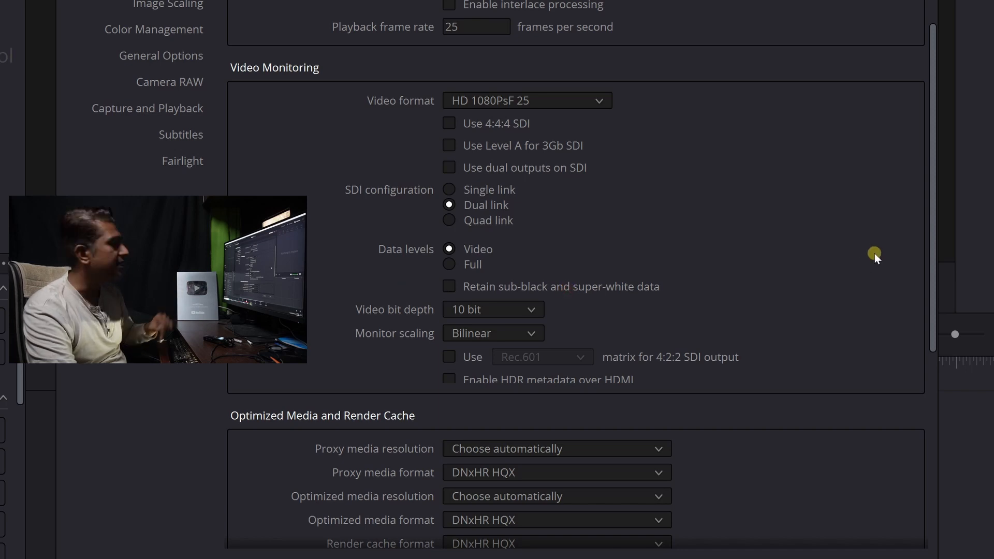
Set the video bit depth for monitoring to 8 bit
click(510, 309)
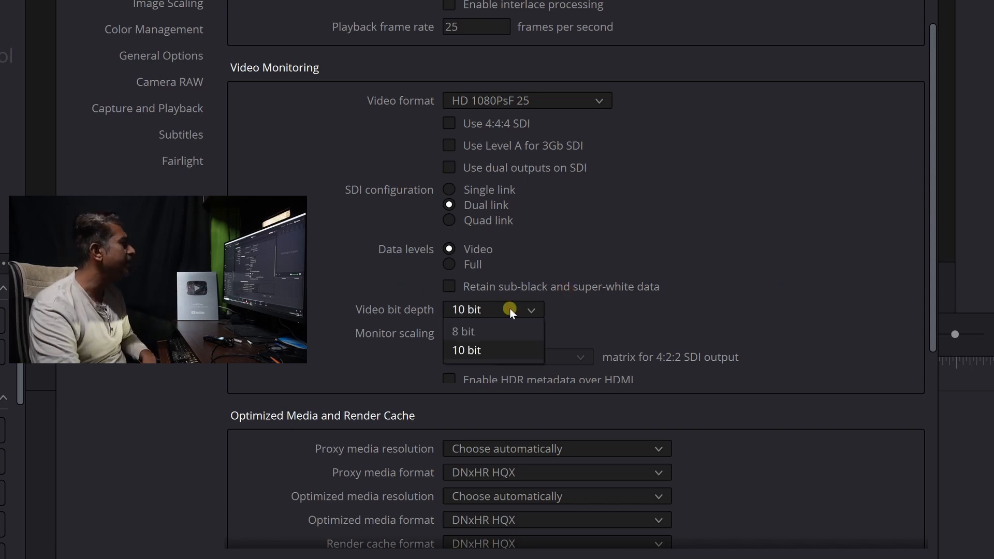
click(502, 334)
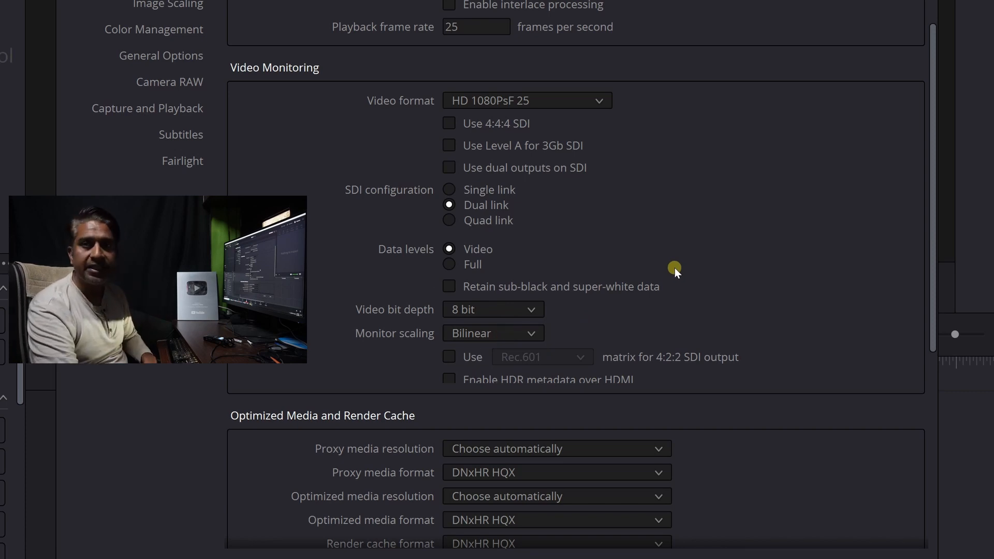
click(525, 309)
click(524, 309)
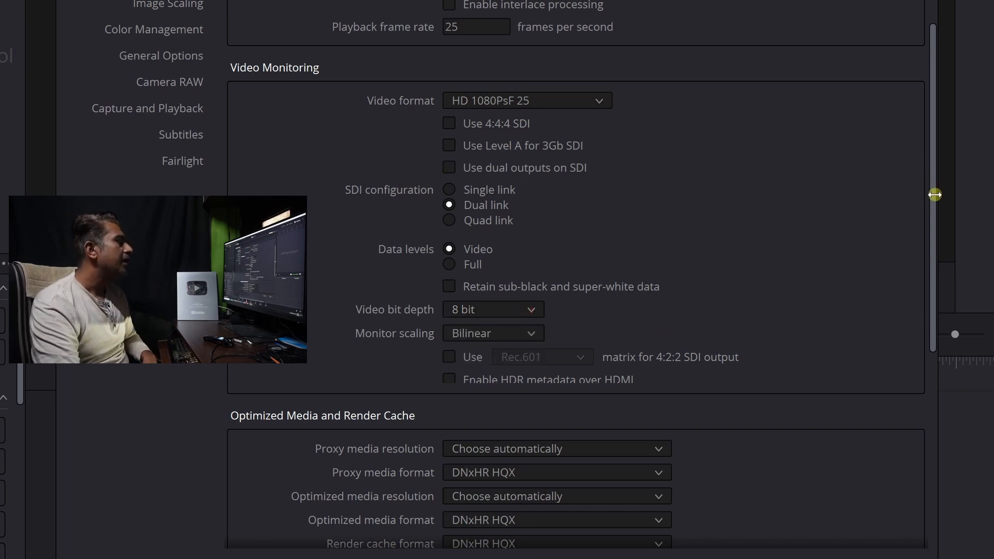
Examine the proxy media resolution choices and the remaining render cache, working folder and frame interpolation settings
drag(928, 200, 927, 313)
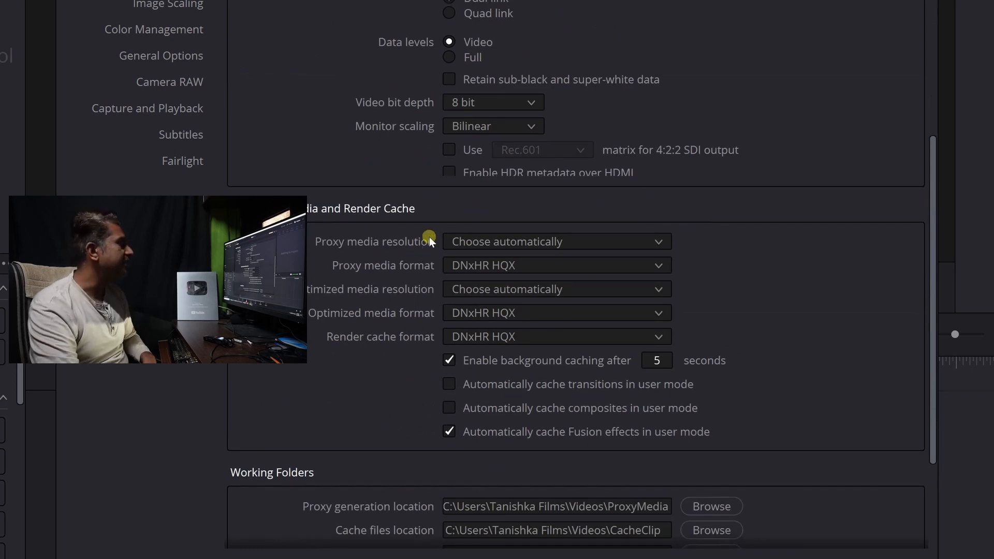
click(519, 242)
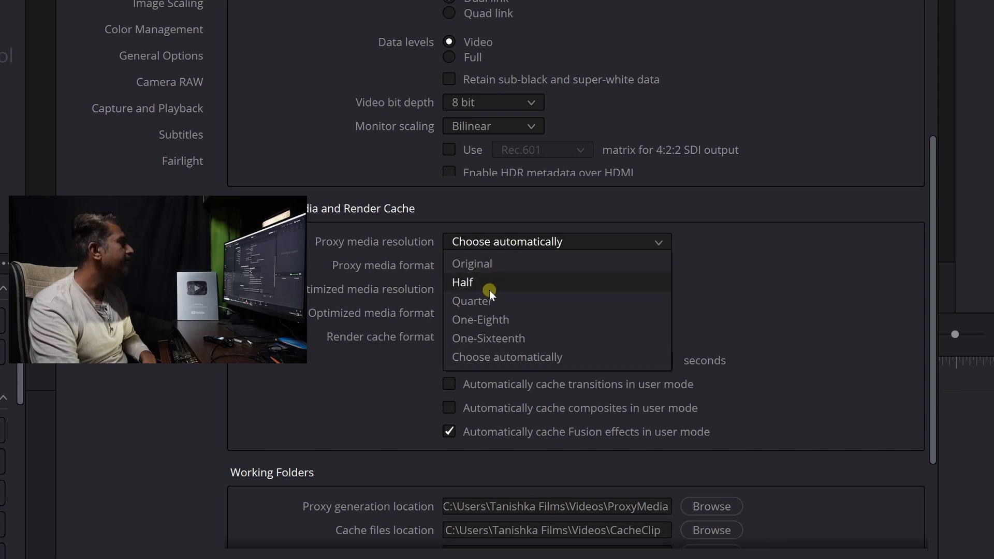
click(791, 237)
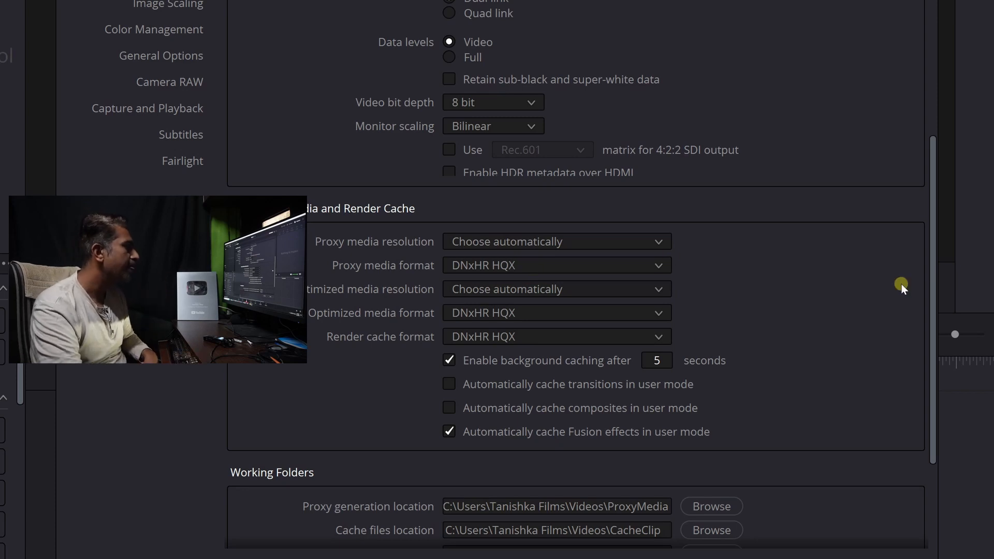
drag(932, 269, 929, 353)
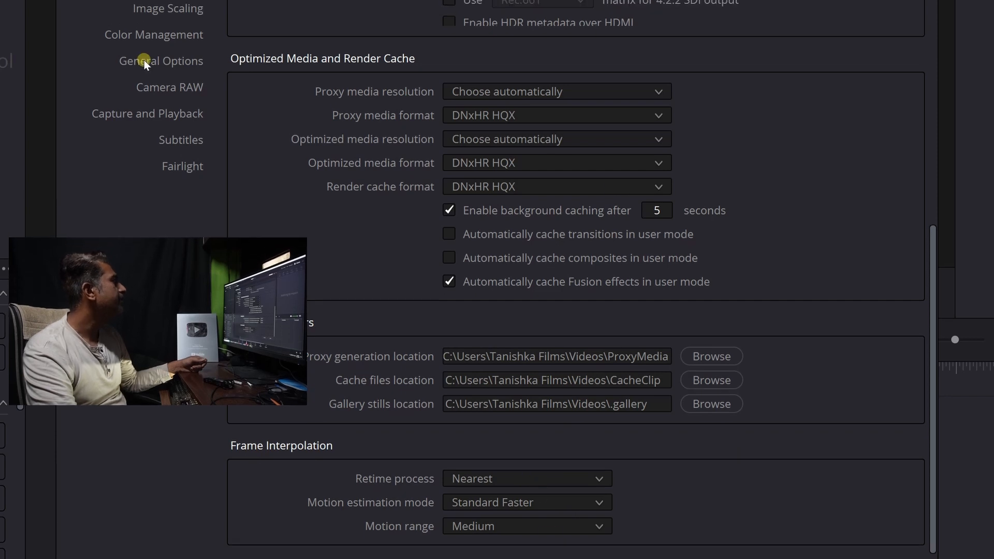
Look through the Image Scaling, Color Management, General Options, Camera RAW, Capture and Playback, and Subtitles settings
click(169, 4)
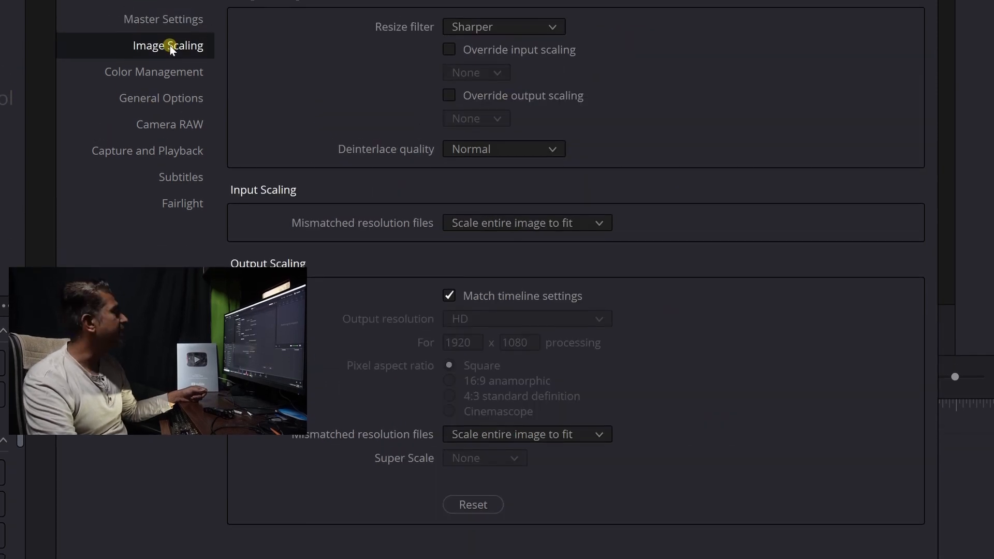
click(176, 78)
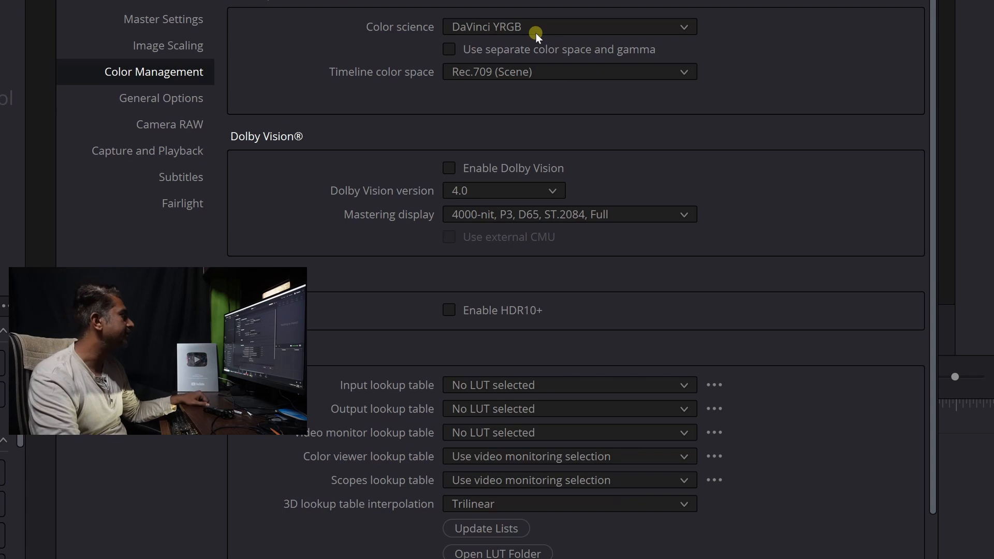
click(182, 94)
click(176, 129)
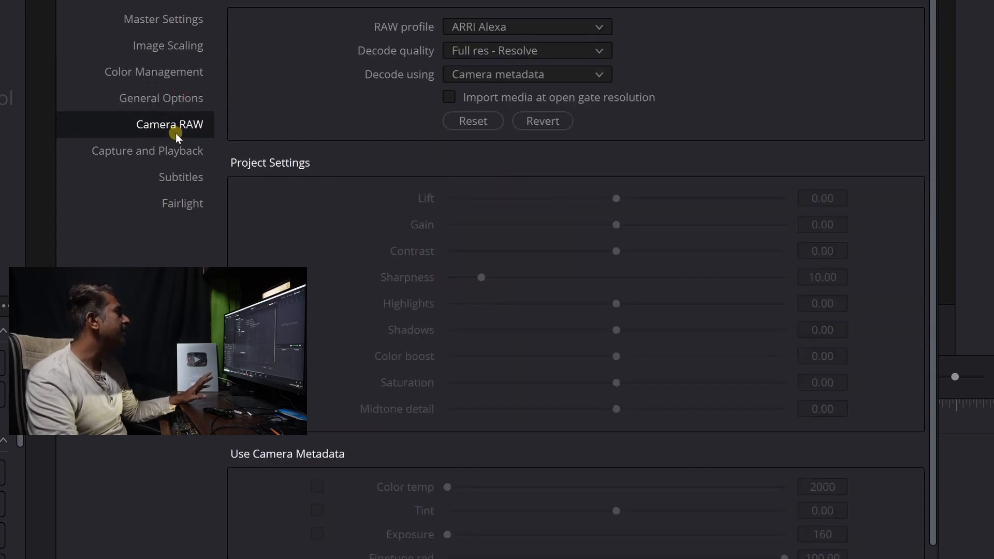
click(168, 158)
click(173, 177)
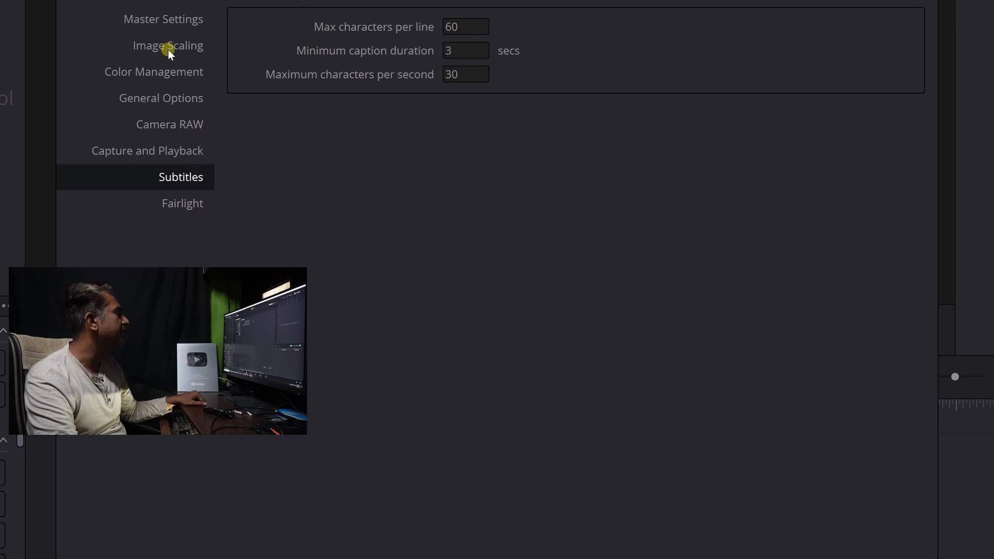
Return to the master settings, review the timeline format and save the project settings
click(192, 19)
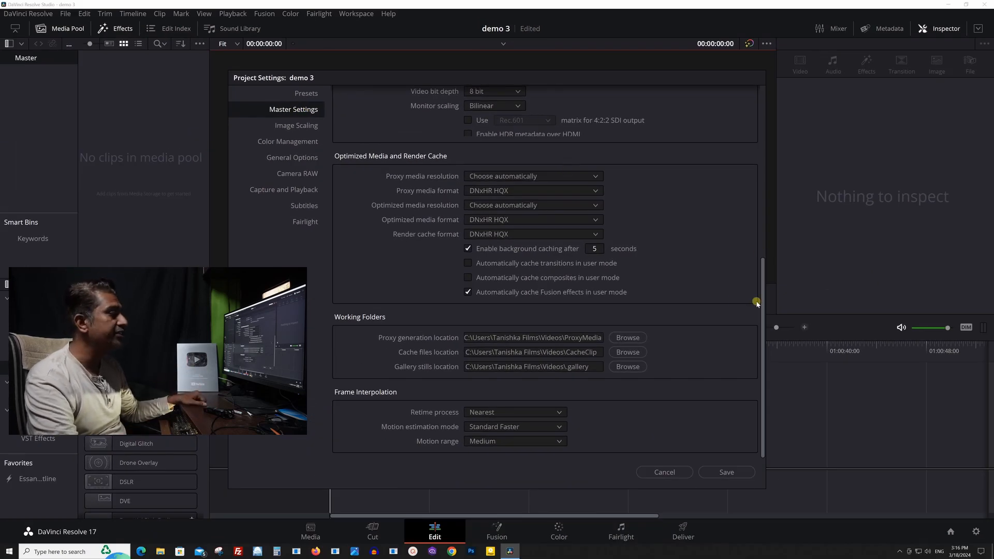
drag(761, 311, 773, 139)
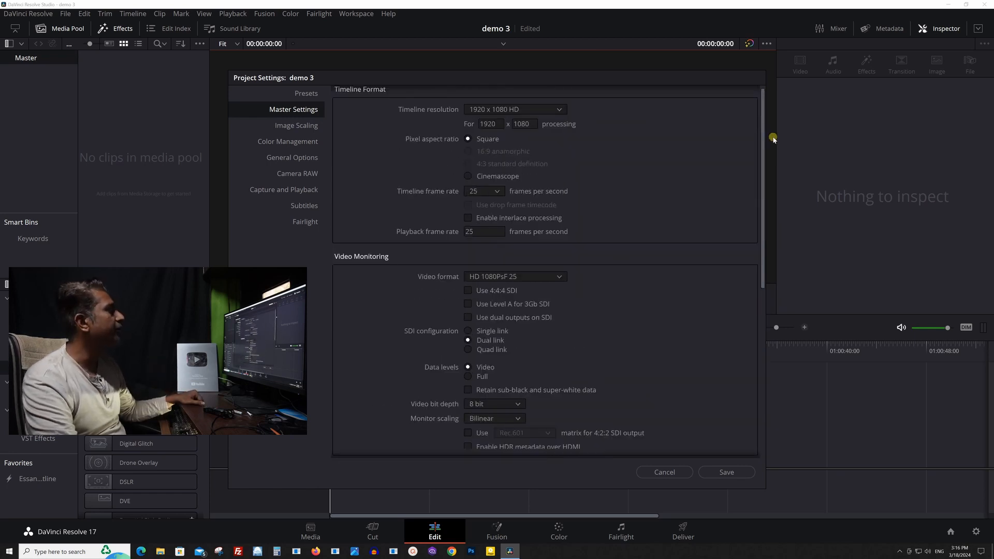
click(726, 474)
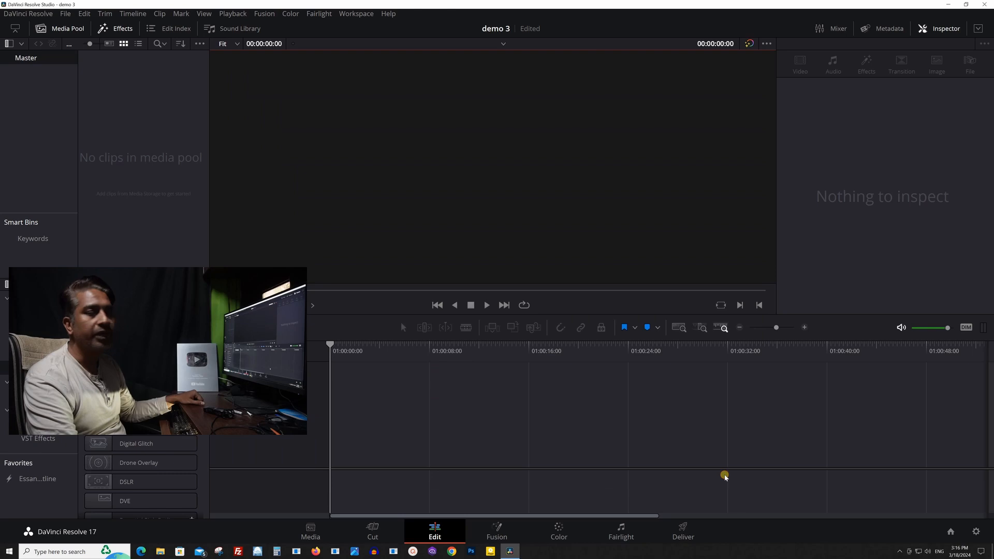
Place C9187.MP4 on the timeline without changing the project frame rate, and delete the gap before the clip
drag(329, 145, 491, 446)
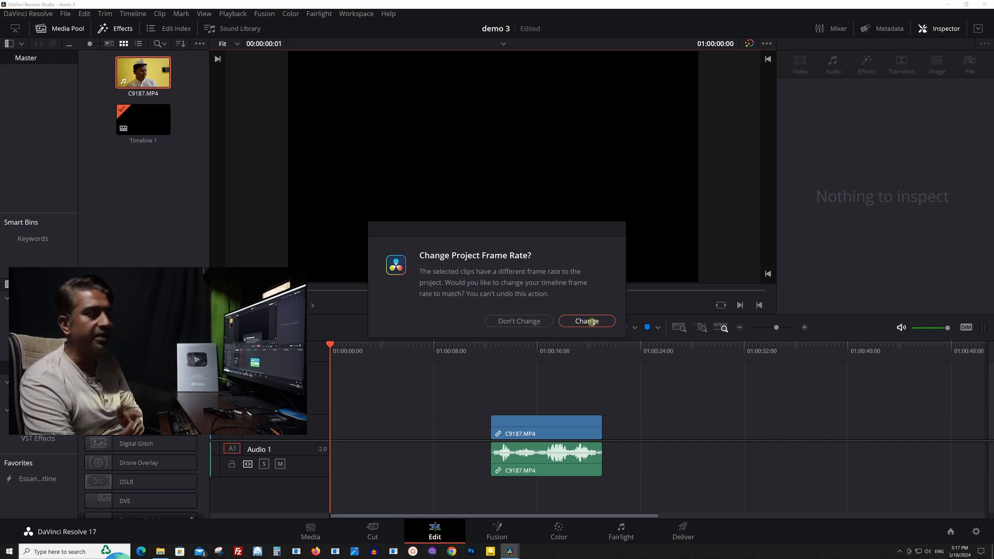
click(530, 321)
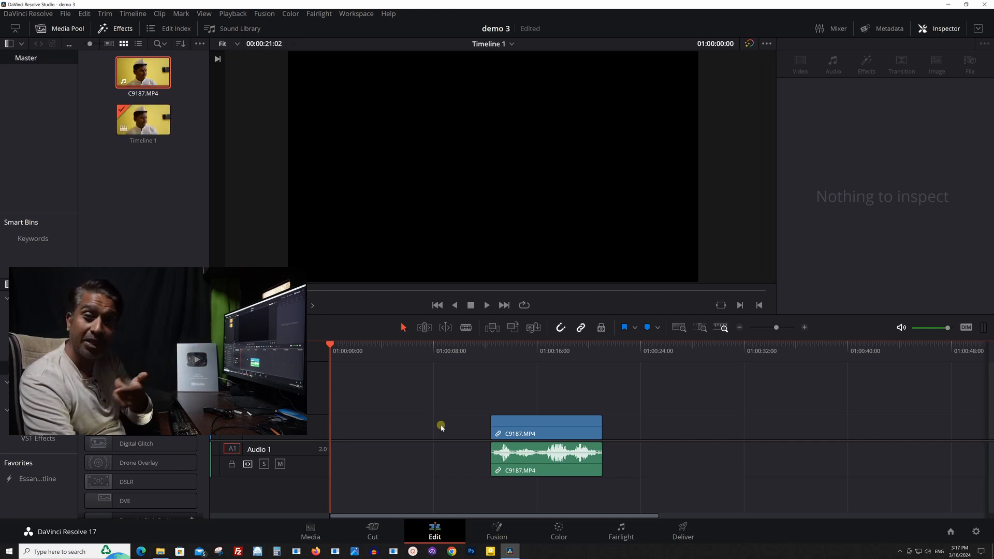
click(441, 426)
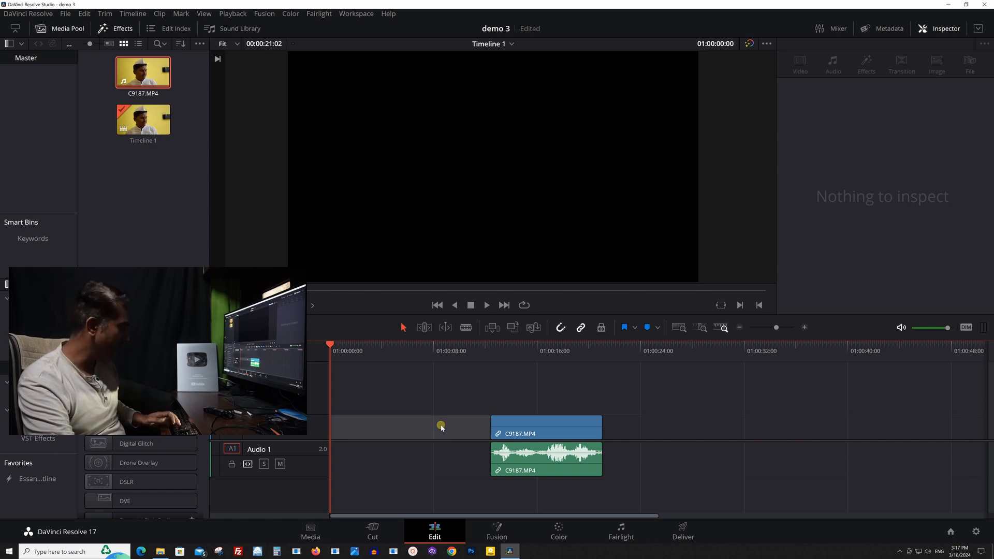
key(Delete)
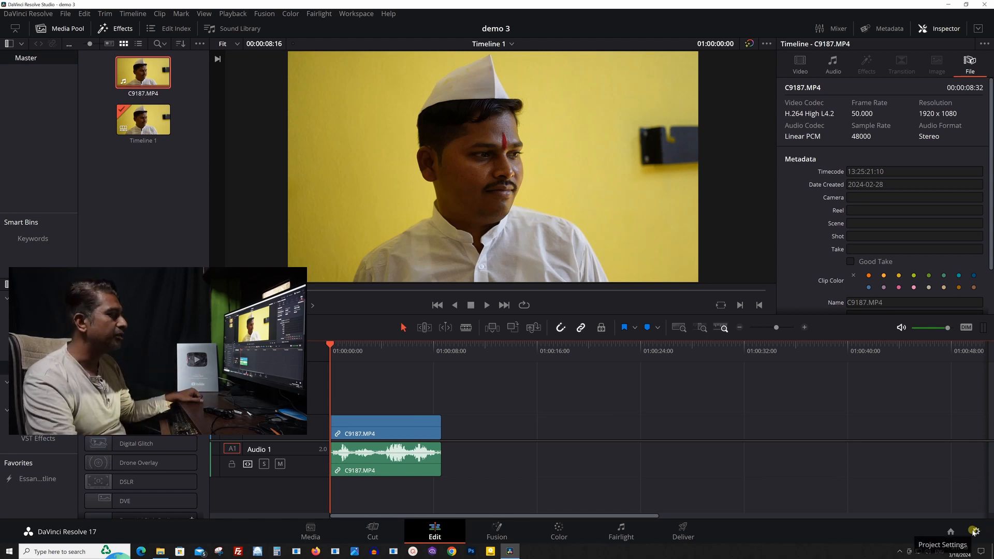
Check the timeline frame rate in the project settings and close them without changes
click(974, 532)
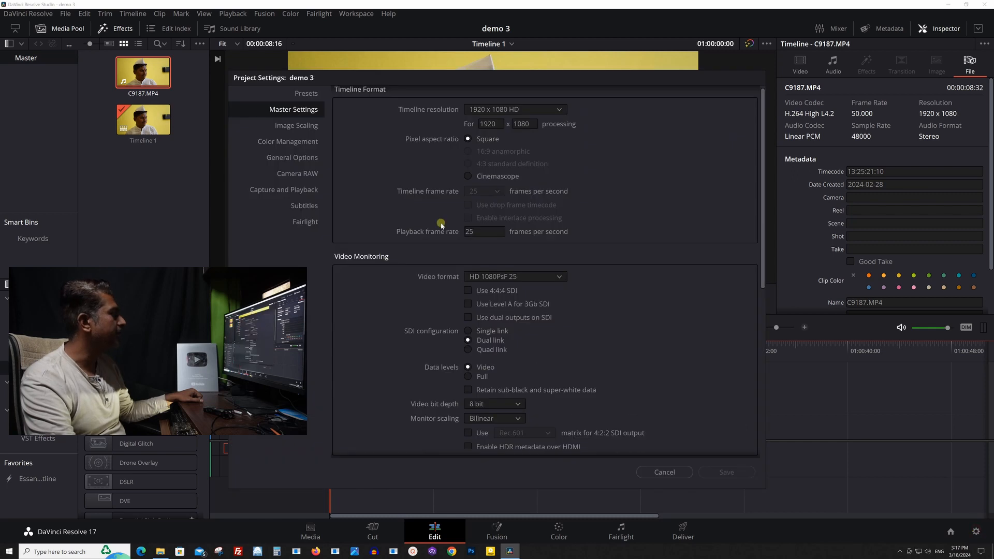
click(660, 471)
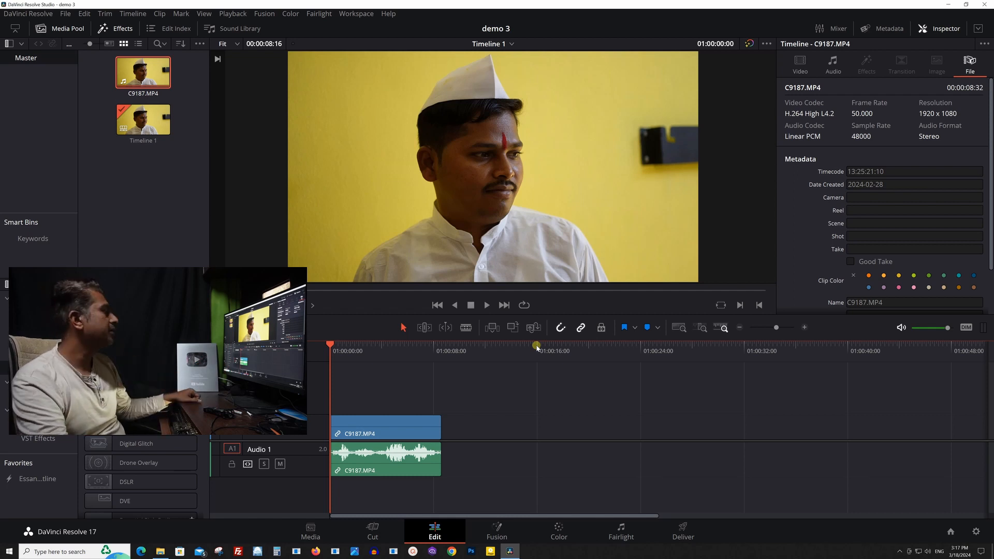
Set the timeline proxy mode to Half Resolution and play the start of the C9187.MP4 clip
click(366, 429)
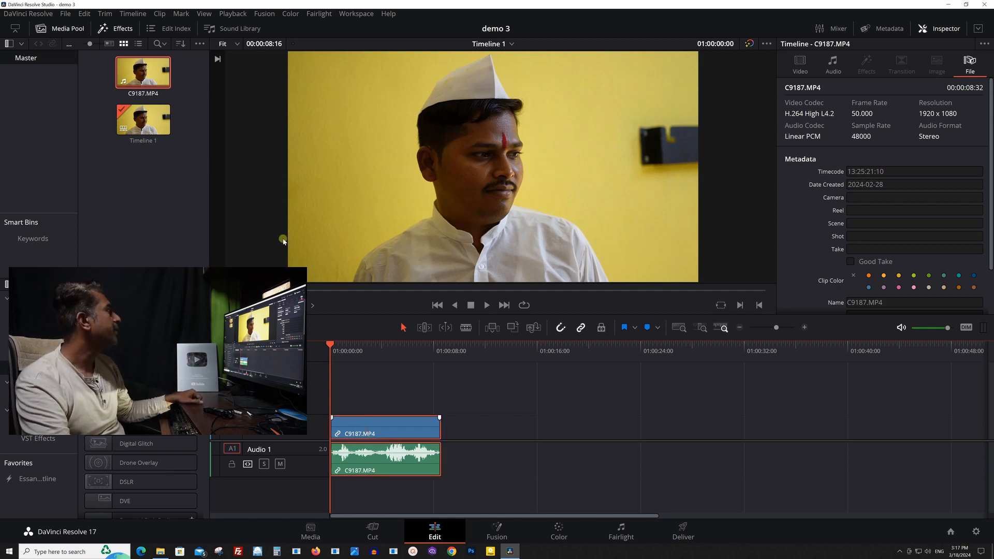
click(238, 14)
click(239, 25)
click(233, 14)
click(239, 37)
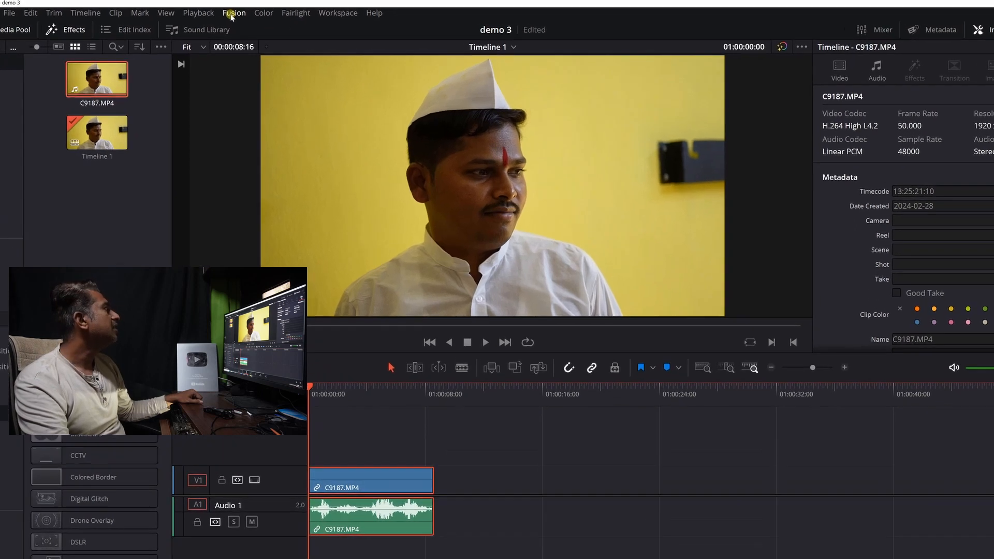
click(233, 14)
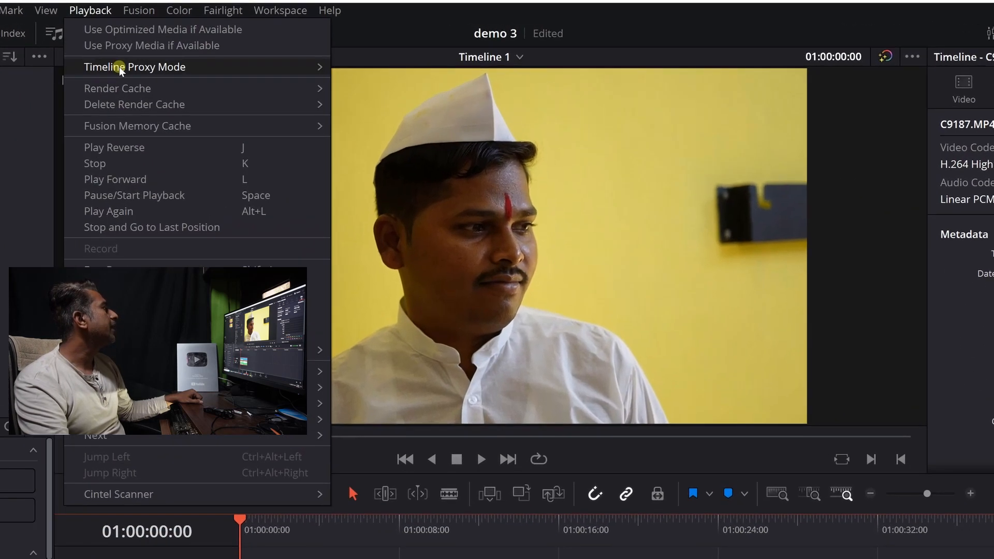
mouse_move(252, 53)
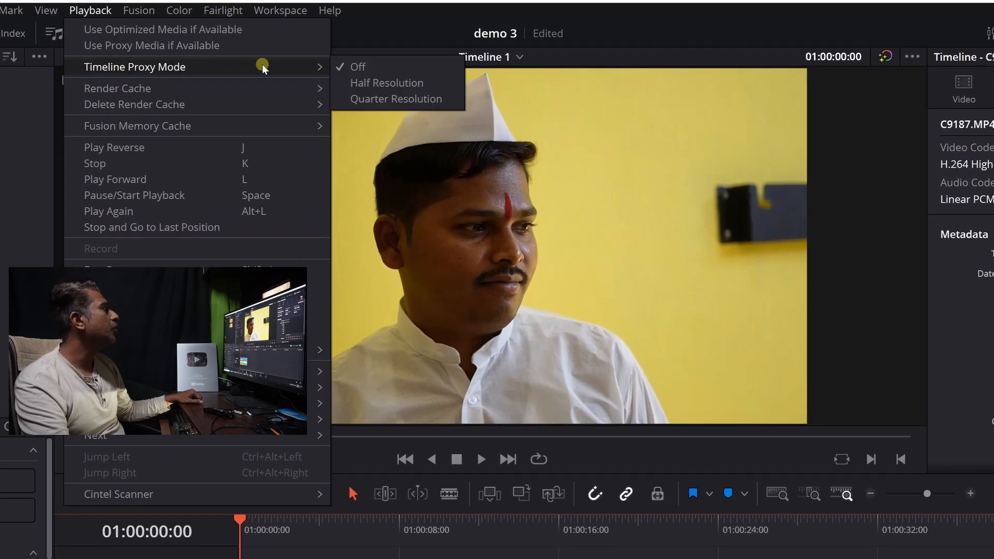
click(381, 84)
click(477, 461)
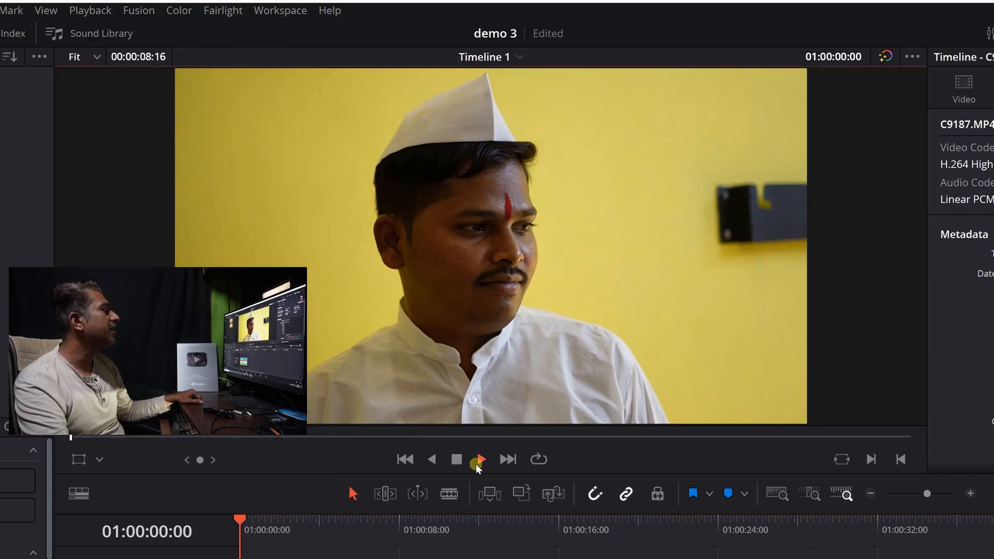
click(458, 460)
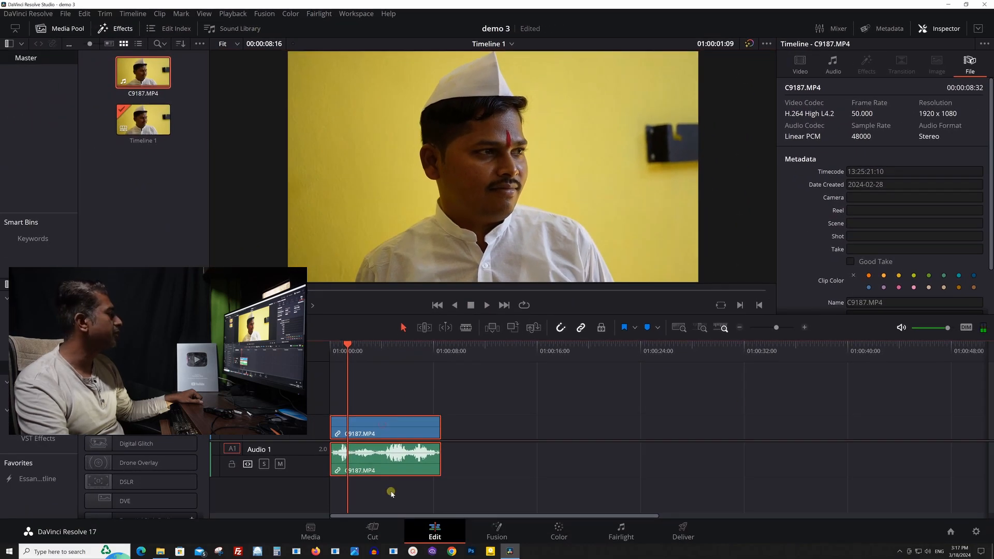
Unlink the C9187.MP4 clip's audio from its video and delete the audio from the timeline
right_click(394, 469)
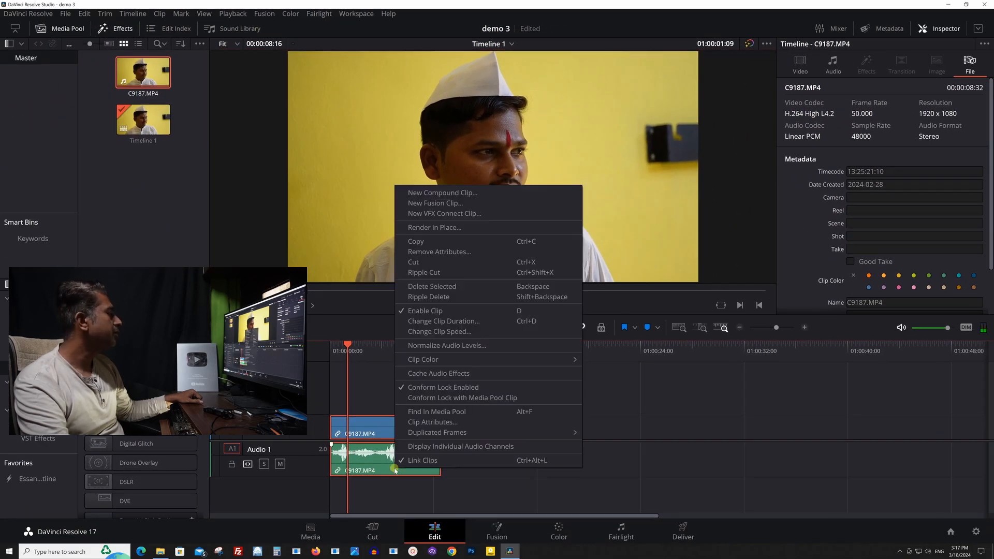
click(400, 458)
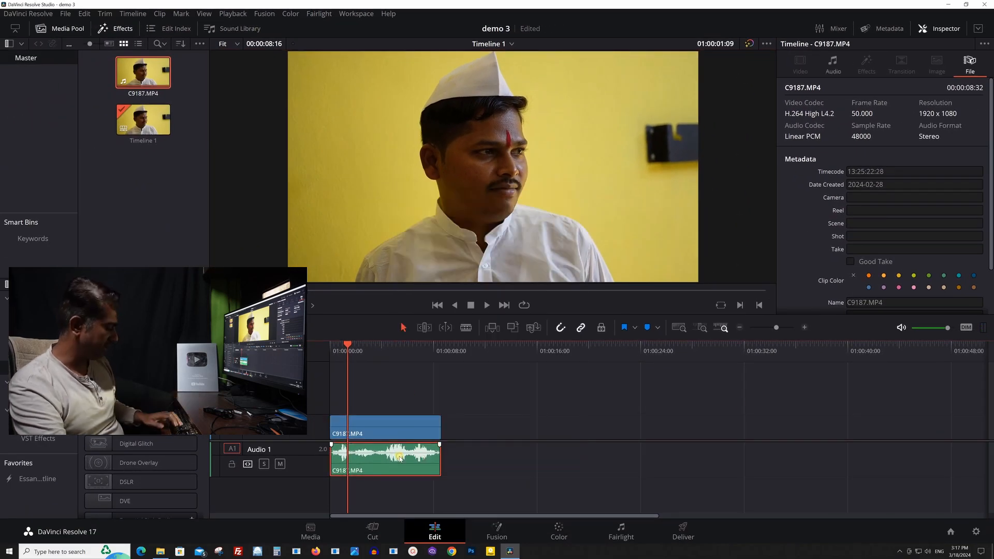
key(Delete)
Stabilize the C9187.MP4 video clip in Perspective mode with cropping ratio 0.250, smooth 1.000 and strength 1.000
click(410, 430)
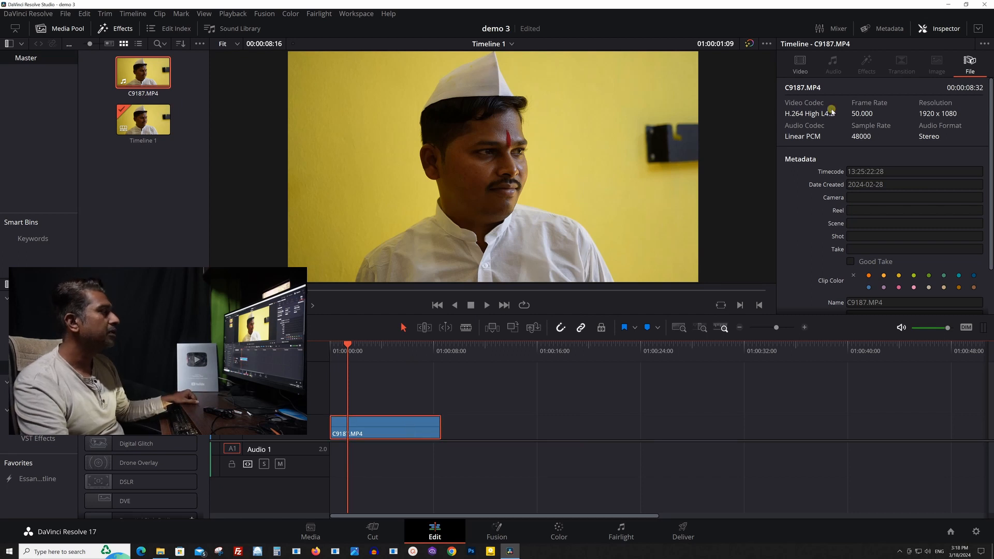
click(807, 63)
drag(991, 143, 991, 207)
click(823, 255)
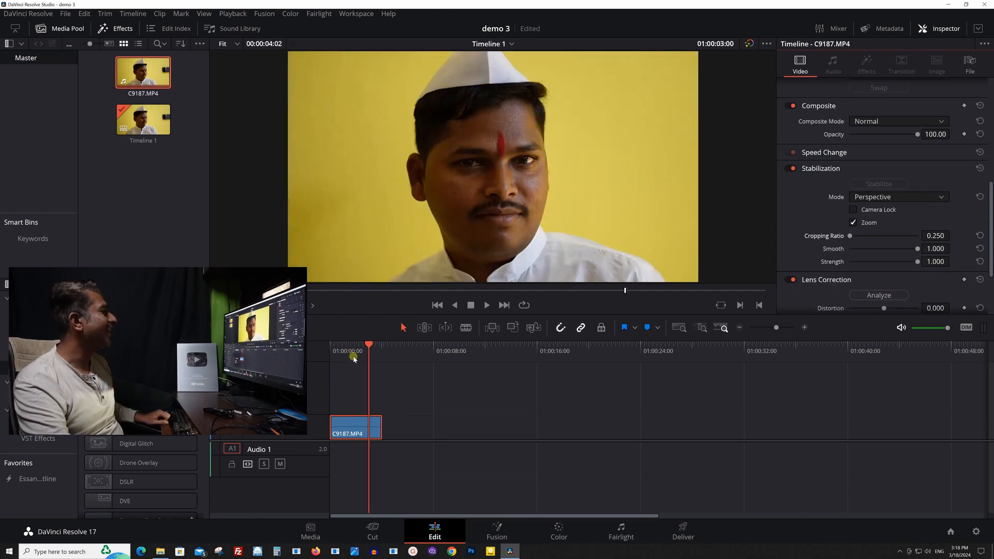
Play the stabilized C9187.MP4 clip, stop it and return the playhead to 01:00:01:06
key(Home)
key(space)
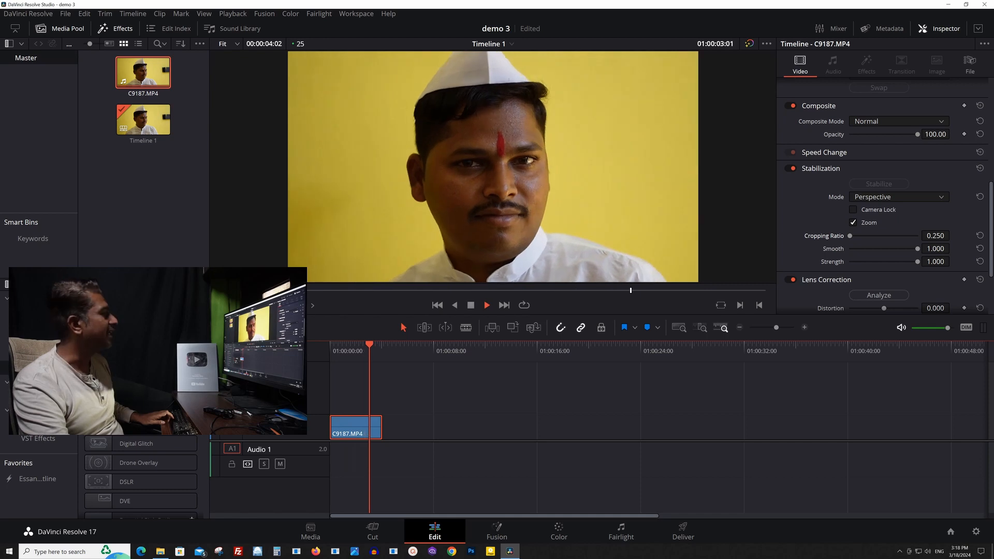
key(space)
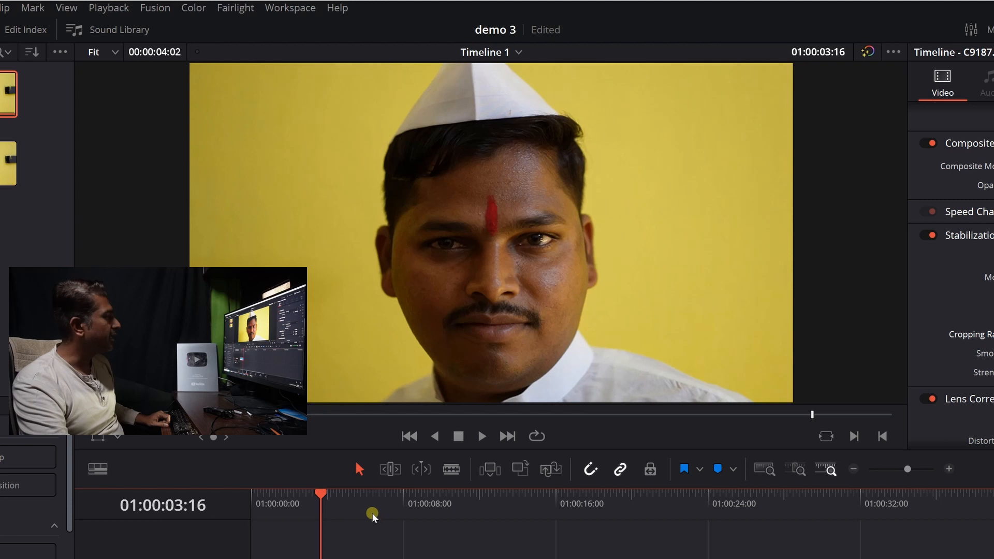
click(274, 501)
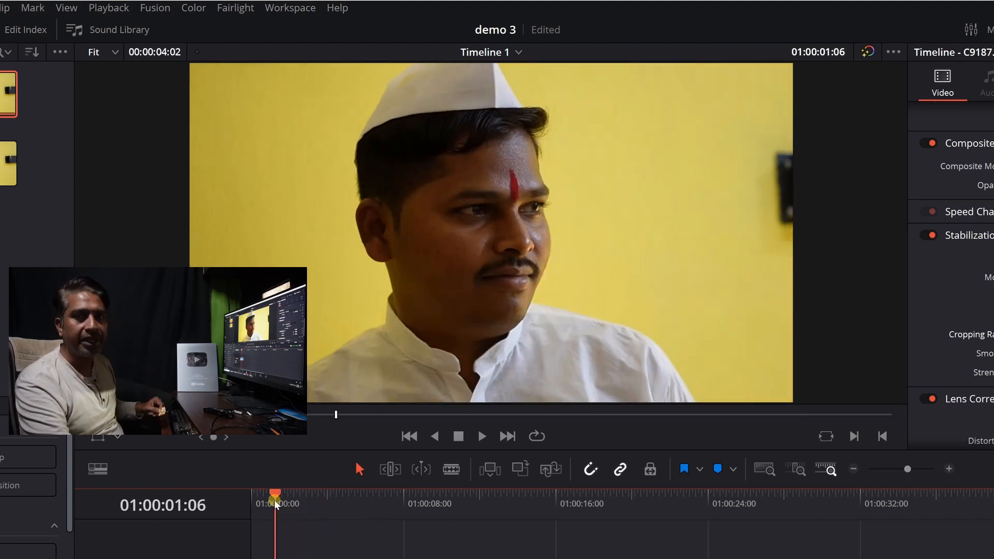
Set the timeline proxy mode to Half Resolution, play the C9187.MP4 clip and stop playback
click(88, 18)
mouse_move(153, 64)
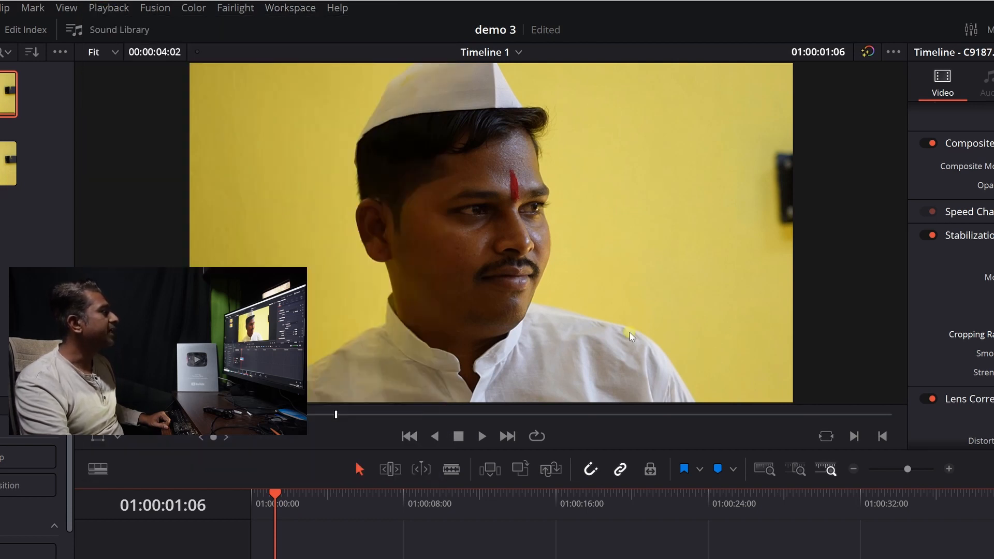
click(110, 7)
mouse_move(132, 63)
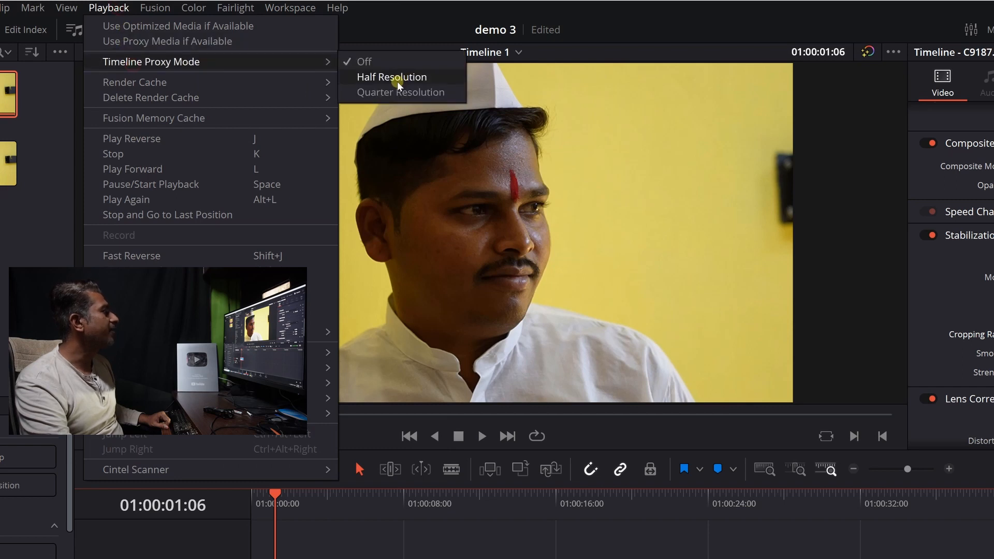
click(397, 82)
click(481, 437)
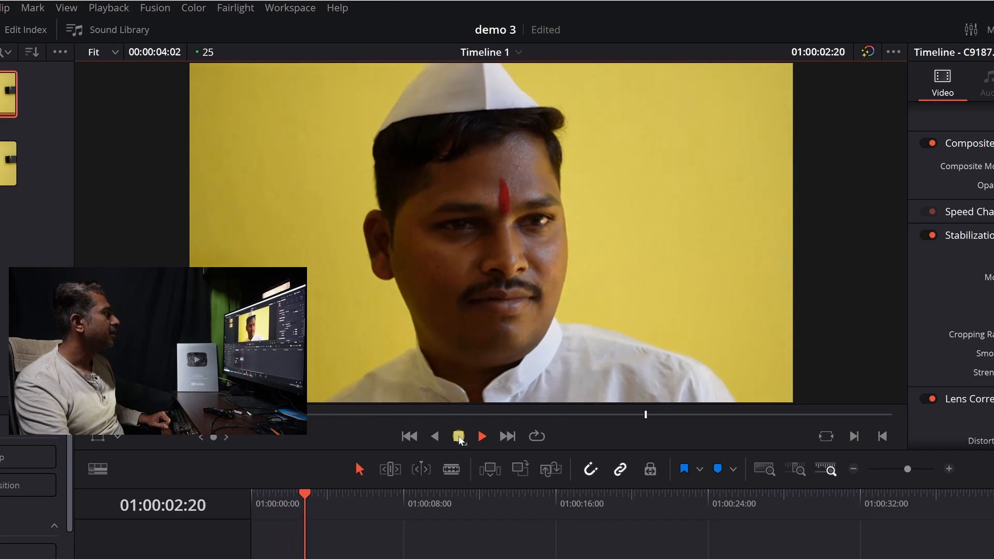
click(459, 437)
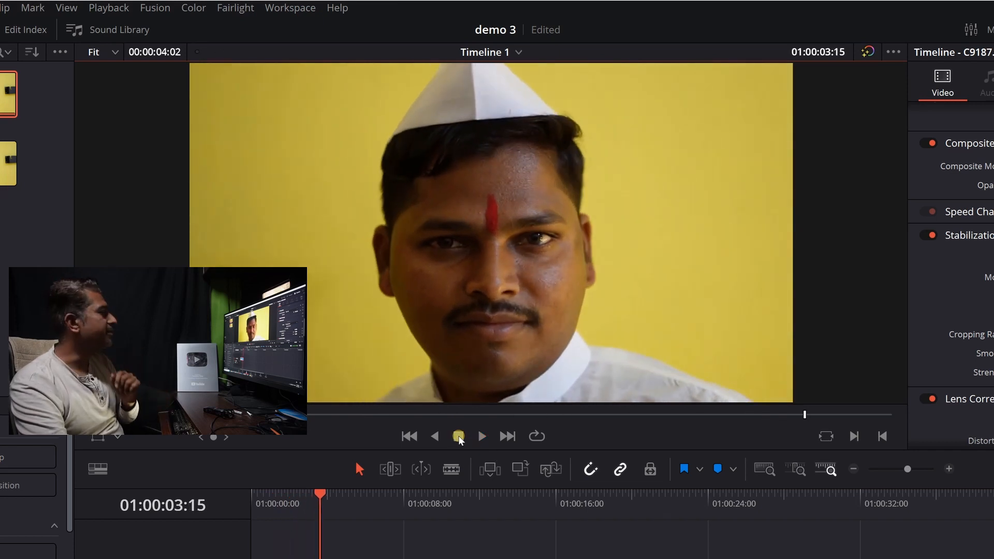
Set the timeline proxy mode to Quarter Resolution and play the C9187.MP4 clip twice from near its start
click(269, 505)
click(110, 8)
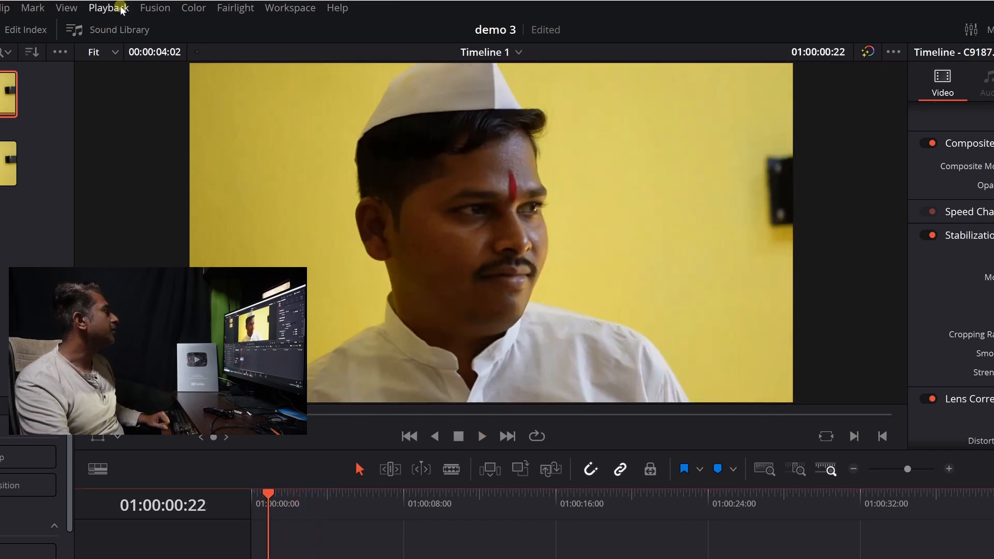
mouse_move(144, 60)
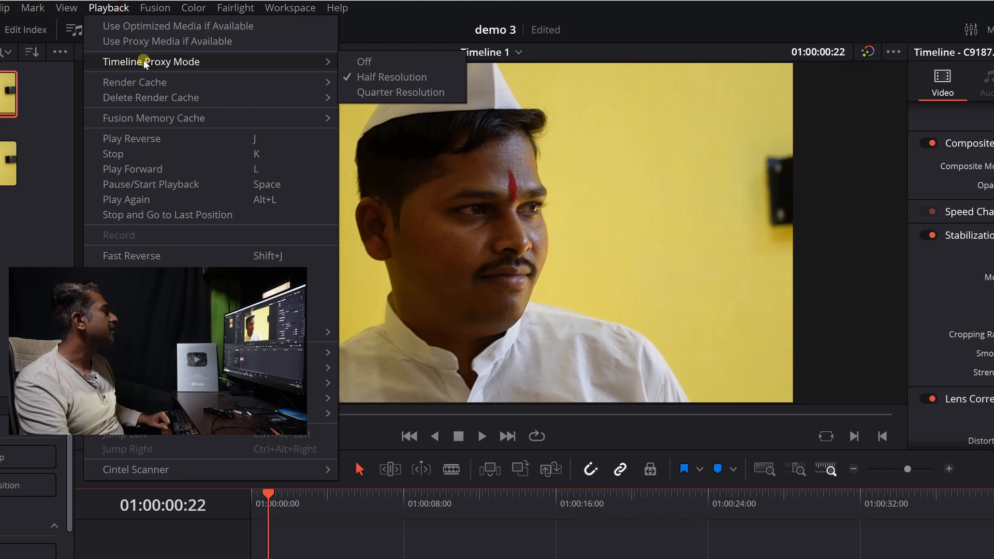
click(415, 95)
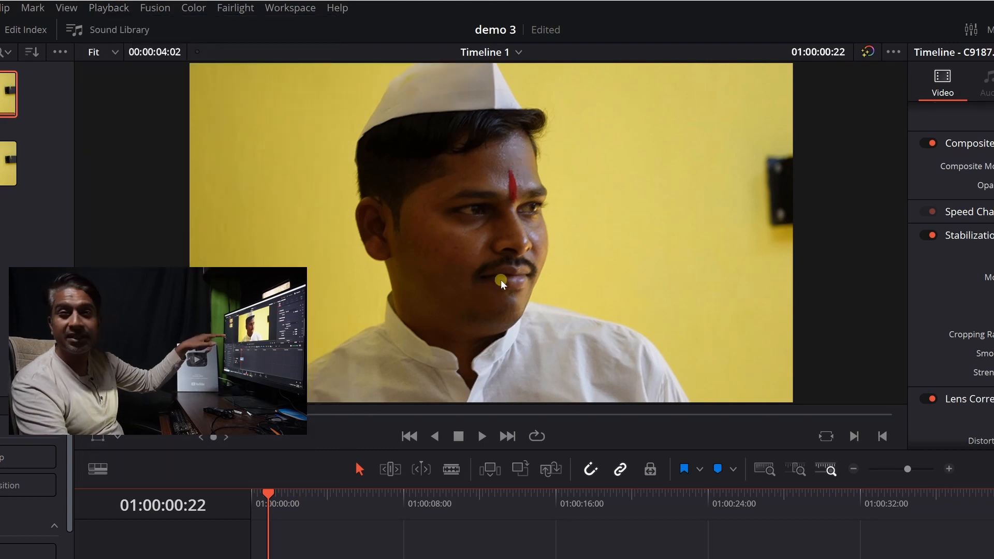
drag(267, 481, 233, 492)
click(481, 436)
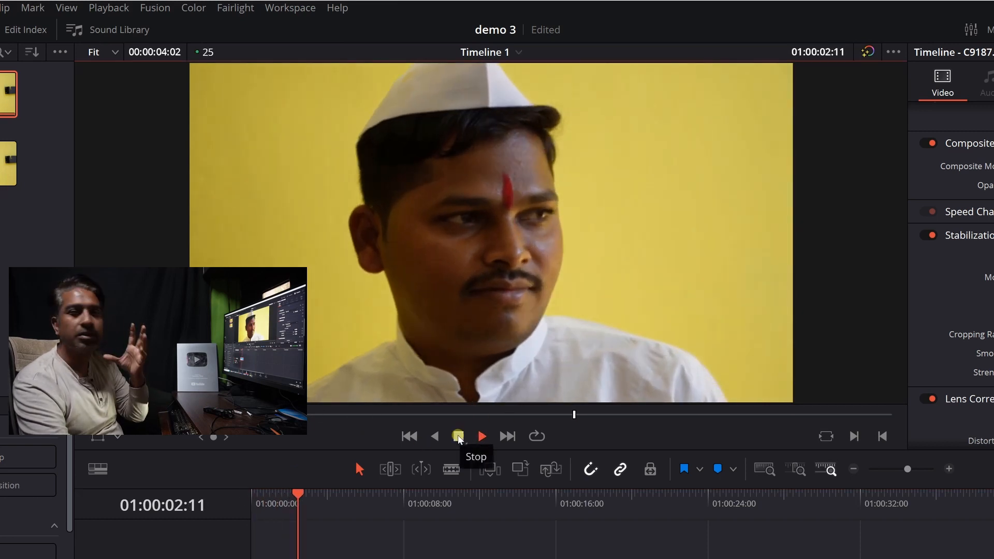
click(458, 437)
drag(288, 502, 277, 504)
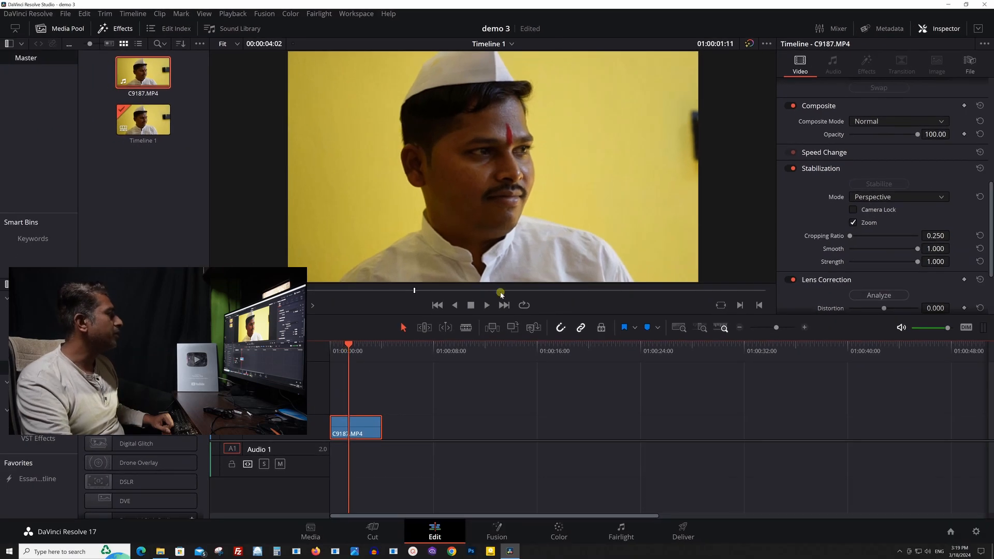
click(486, 304)
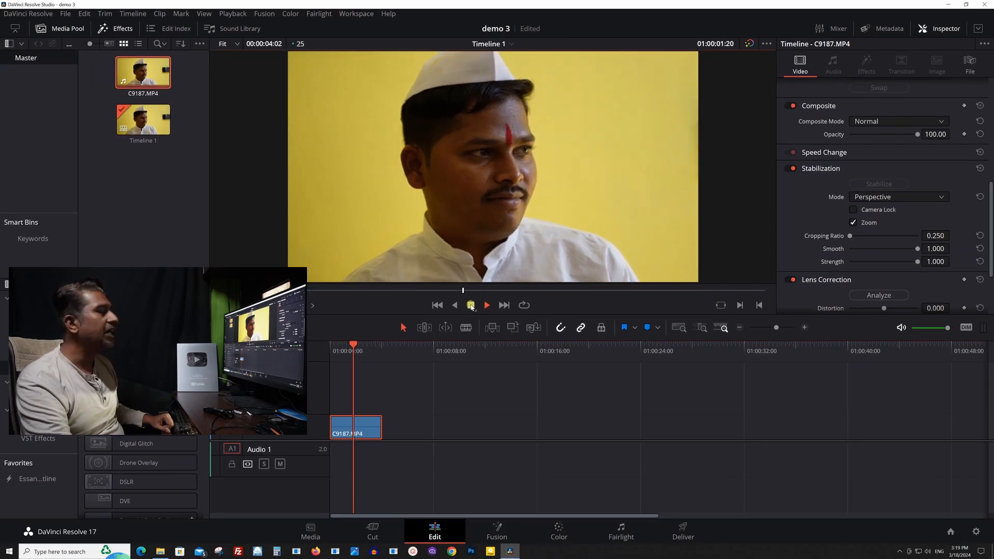
click(471, 305)
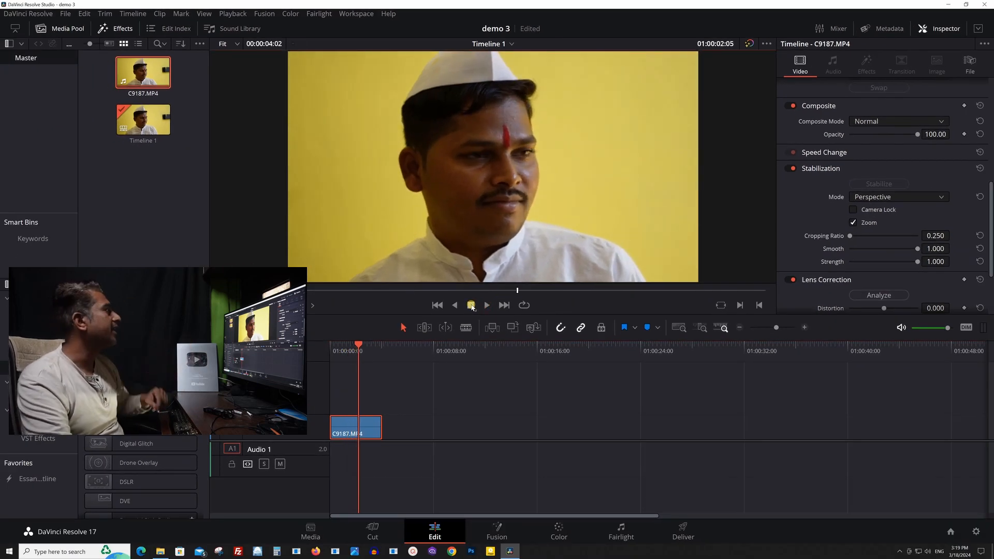
Turn the timeline proxy mode off and set the render cache to User
click(238, 17)
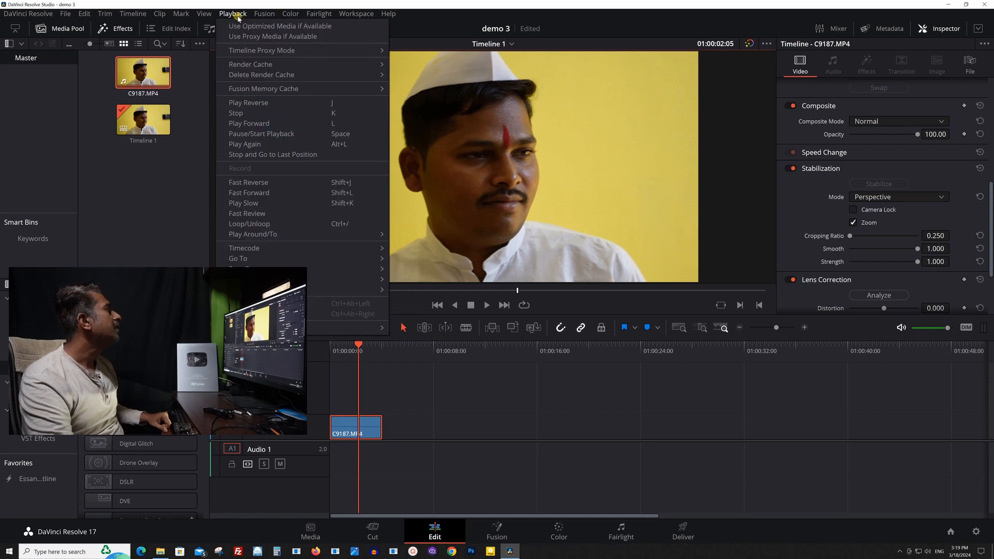
mouse_move(263, 64)
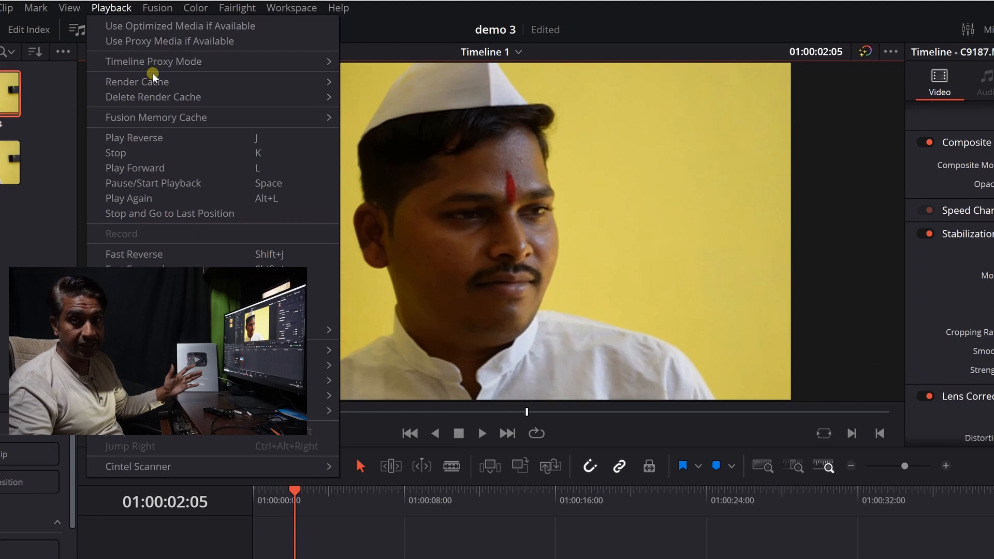
mouse_move(169, 59)
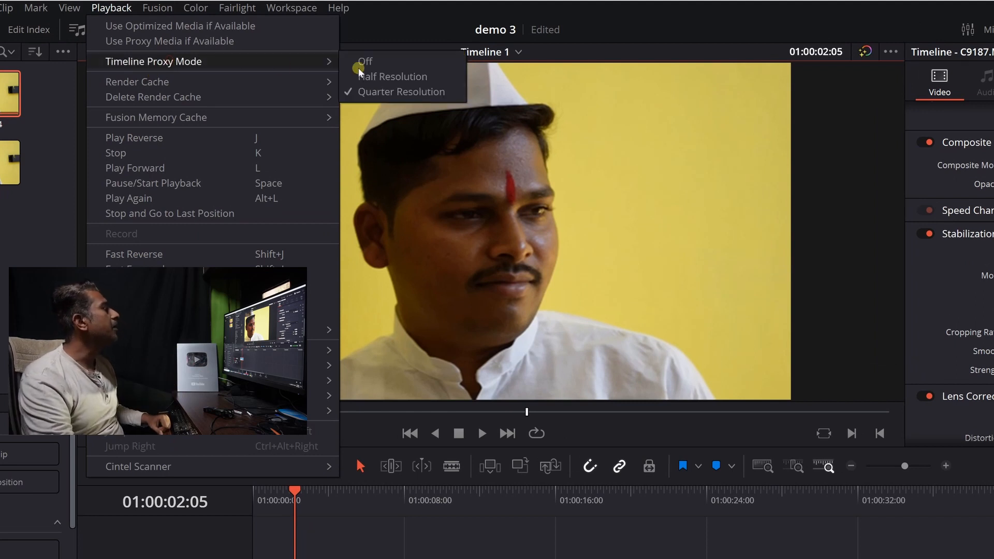
click(366, 64)
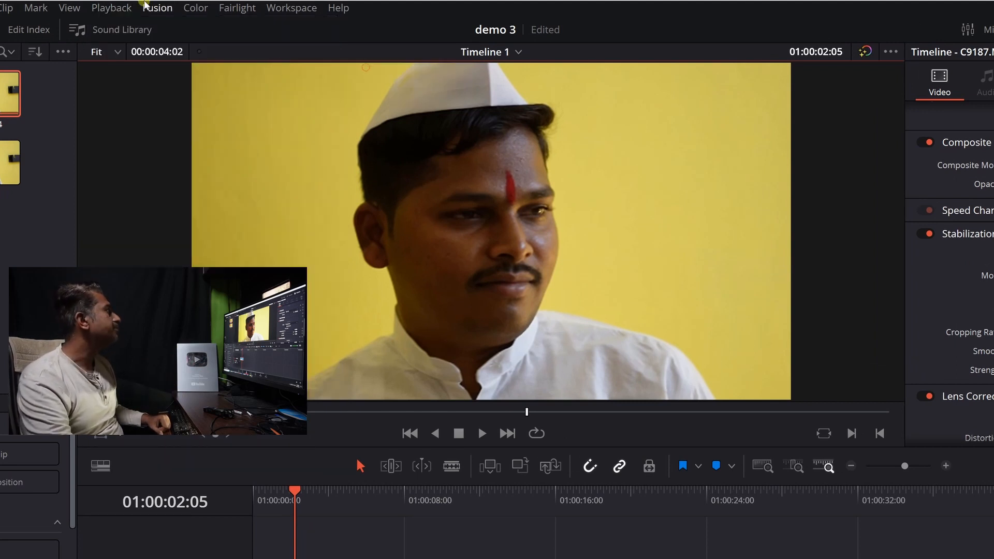
click(111, 8)
mouse_move(176, 84)
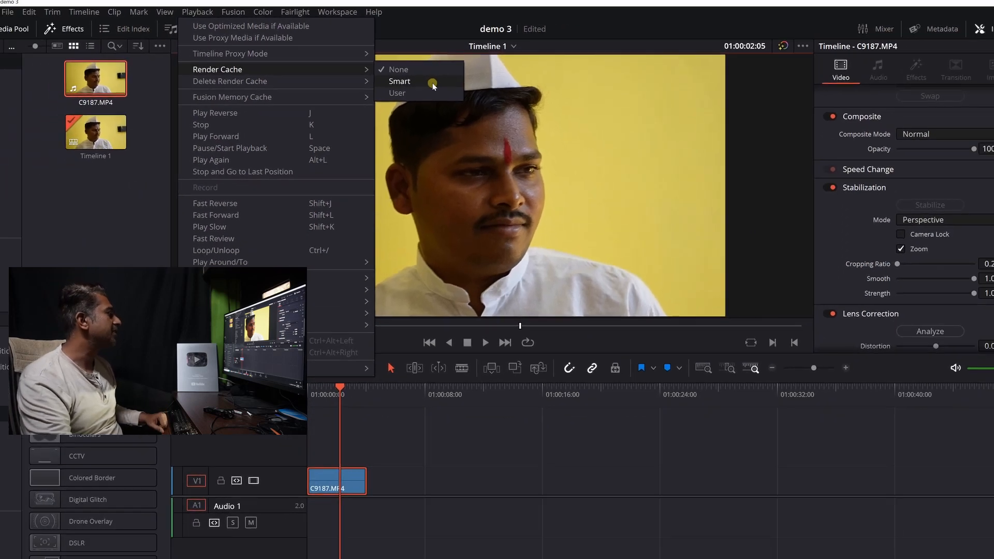
click(413, 98)
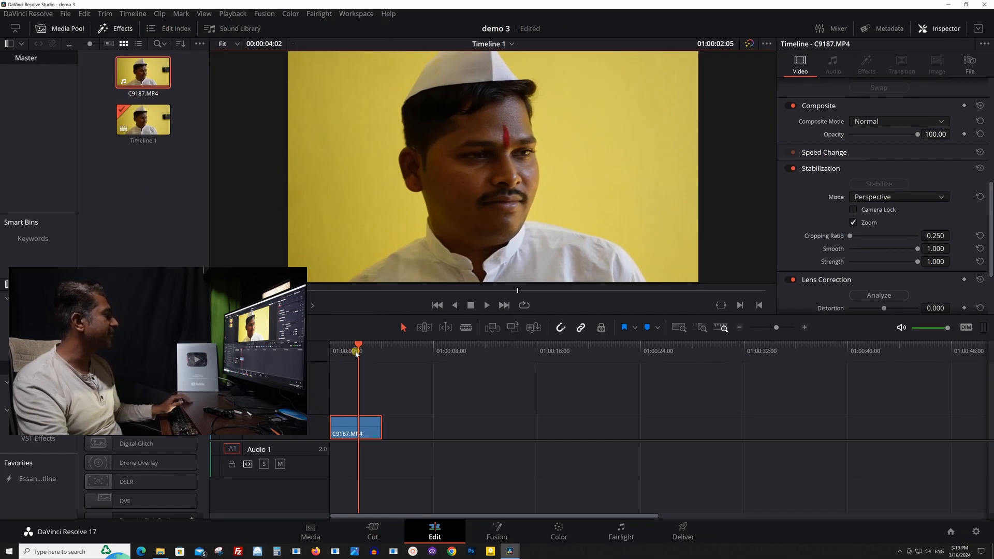
Play the C9187.MP4 clip from its start with the timeline magnified, and place the playhead at 01:00:02:17
drag(356, 354, 325, 350)
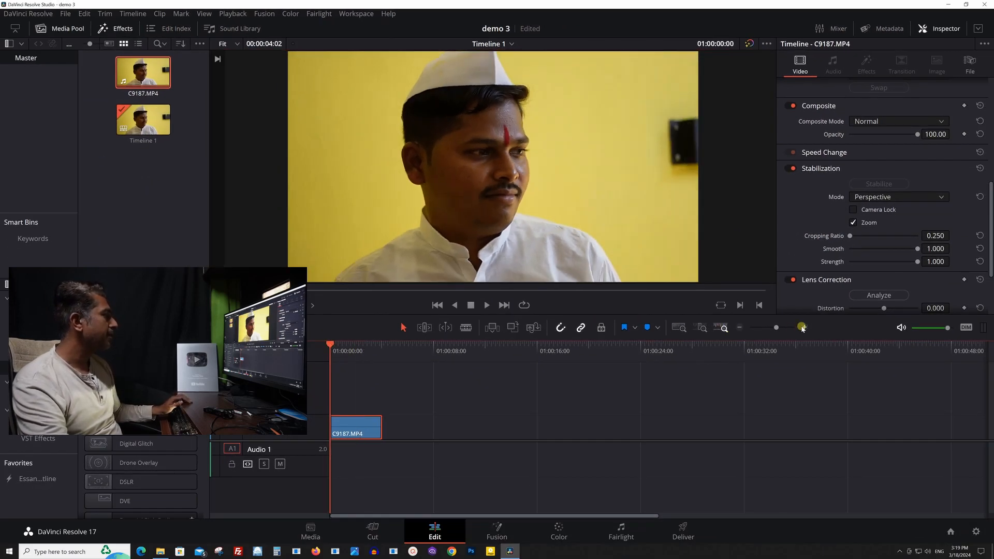
click(802, 328)
click(487, 306)
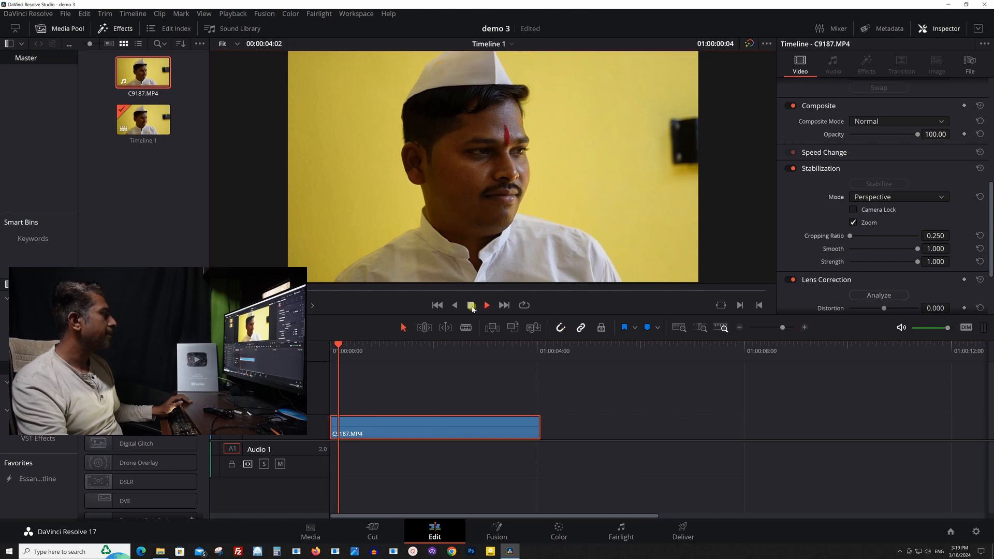
click(471, 306)
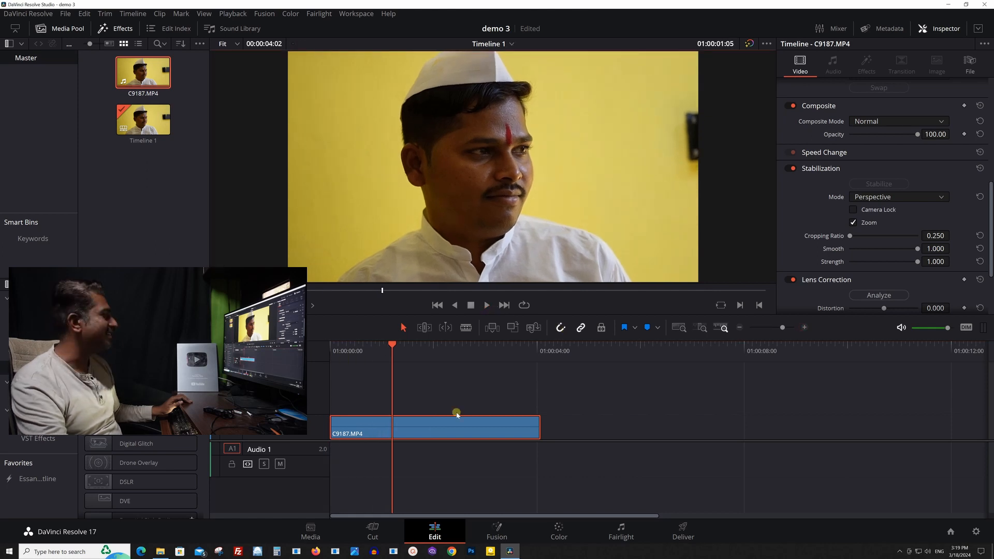
click(229, 13)
click(469, 348)
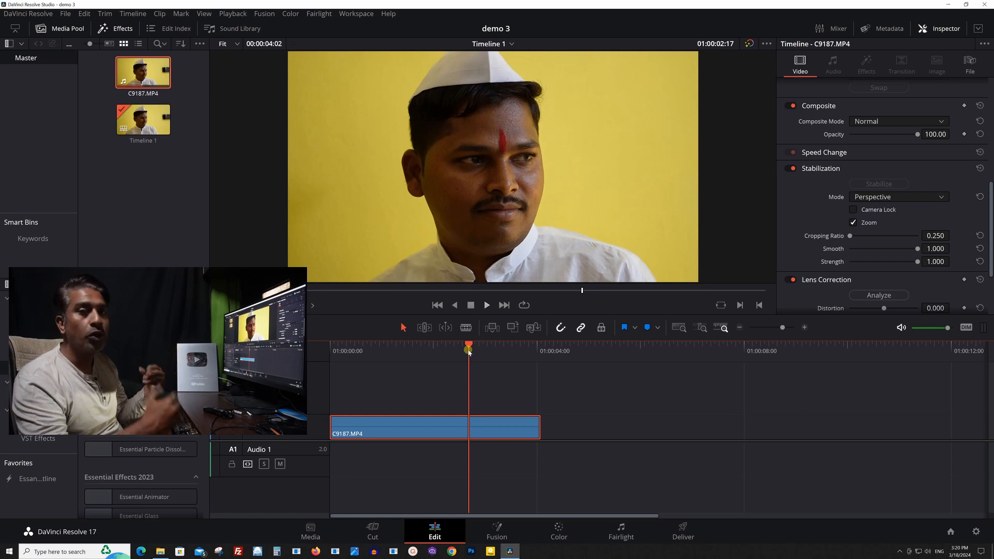
Import the additional clips C9188.MP4, C9190.MP4, C9201.MP4 and C9203.MP4 from outside the editor
click(950, 3)
drag(392, 134, 510, 552)
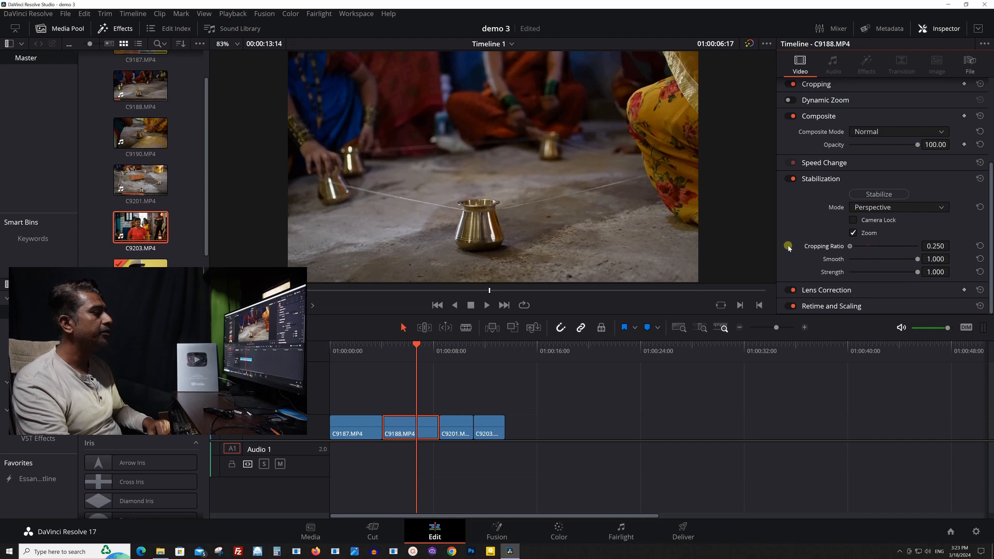
Stabilize the C9188.MP4 clip, and stabilize the C9201.MP4 clip with cropping ratio 0.250 and smooth 1.000
click(877, 194)
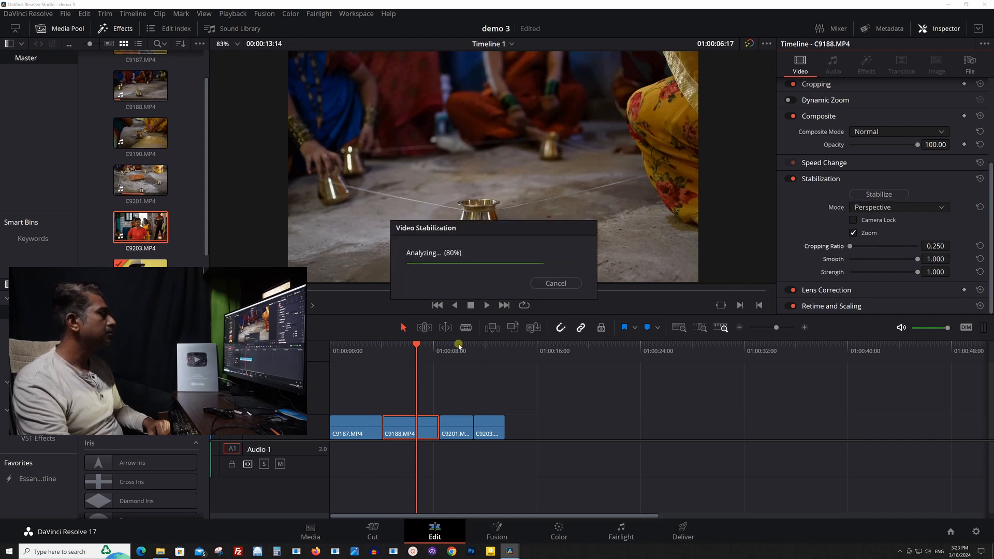
click(459, 346)
click(462, 433)
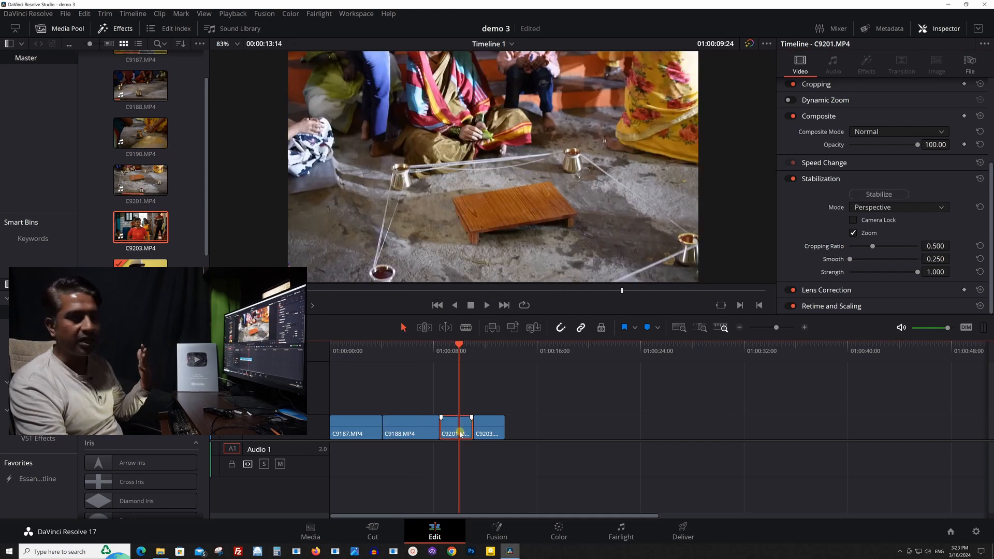
drag(851, 260, 947, 259)
drag(872, 248, 809, 245)
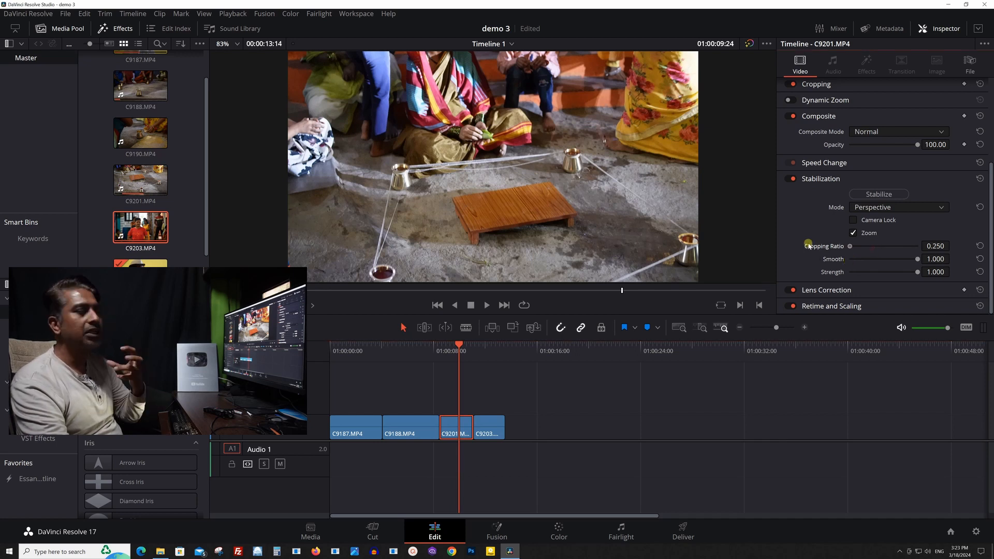
click(899, 195)
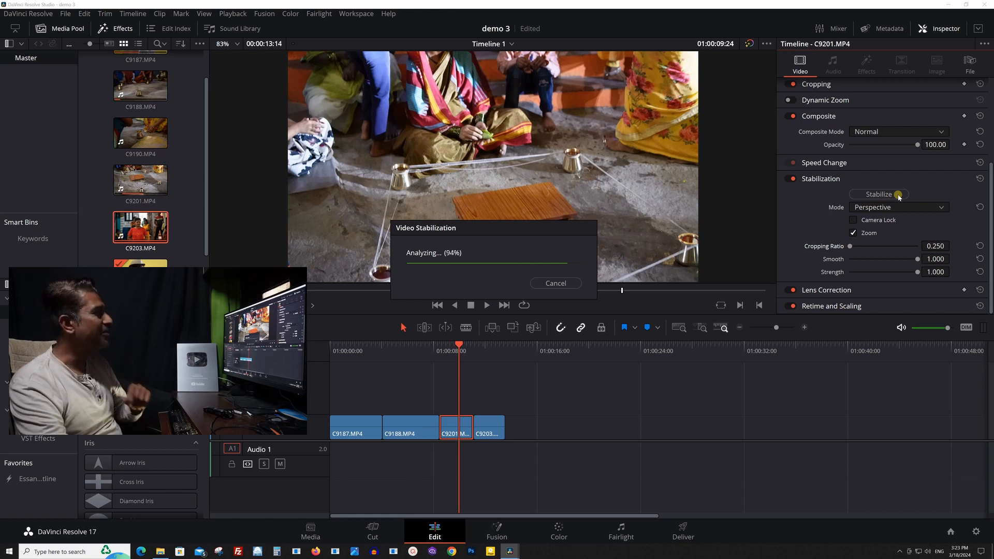
Stabilize the C9203.MP4 clip in Perspective mode with cropping ratio 0.250 and smooth 1.000
click(490, 357)
click(483, 433)
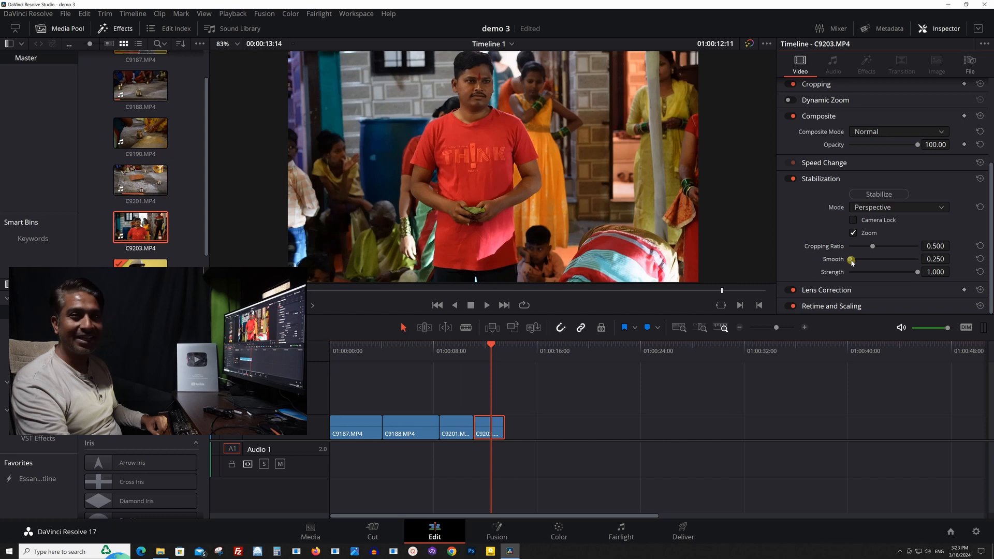
click(880, 194)
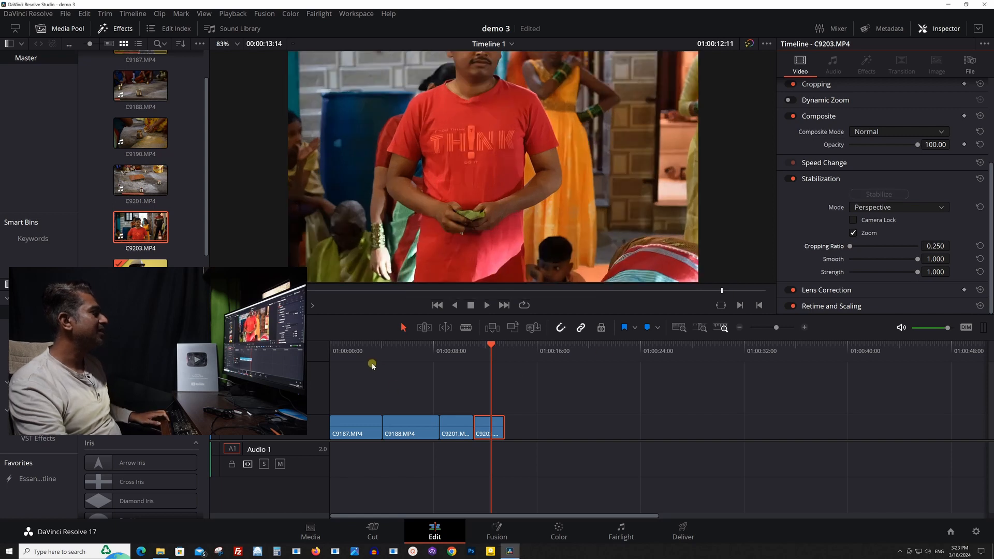
Add Cross Dissolve between C9187.MP4 and C9188.MP4, Blur Dissolve between C9188.MP4 and C9201.MP4, and Additive Dissolve between C9201.MP4 and C9203.MP4
click(347, 352)
key(space)
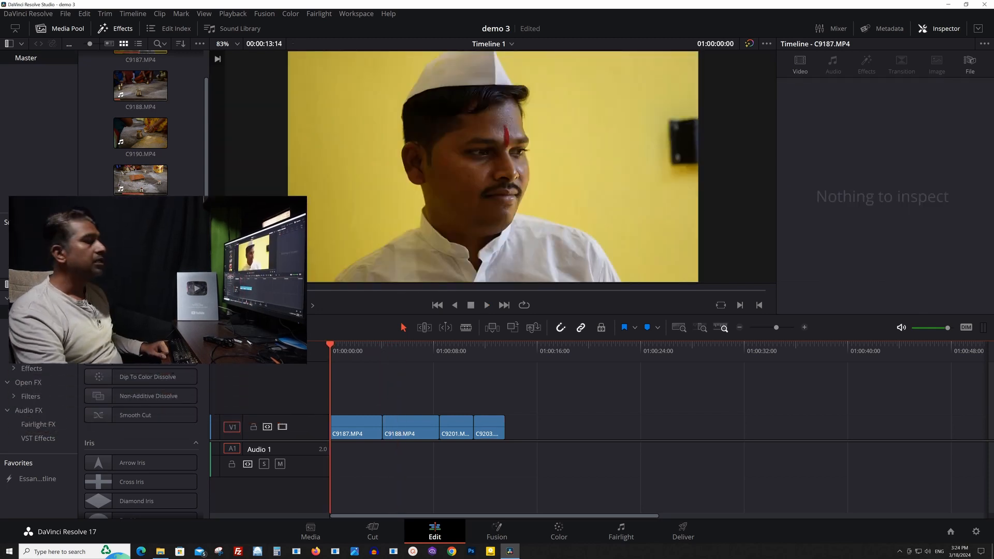
drag(136, 358, 388, 431)
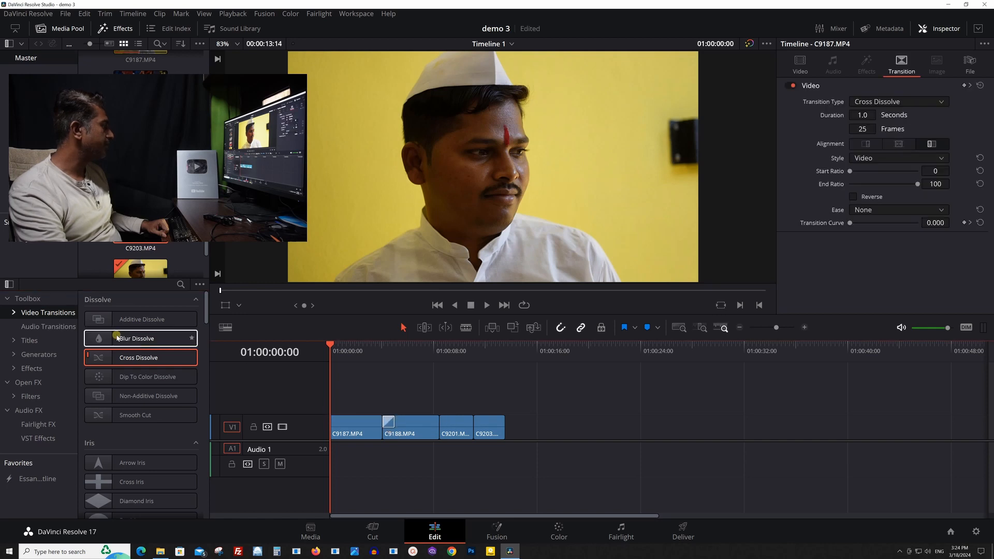
mouse_move(117, 338)
mouse_down()
mouse_move(389, 388)
mouse_move(438, 424)
mouse_move(130, 326)
mouse_move(468, 422)
mouse_move(472, 414)
mouse_up()
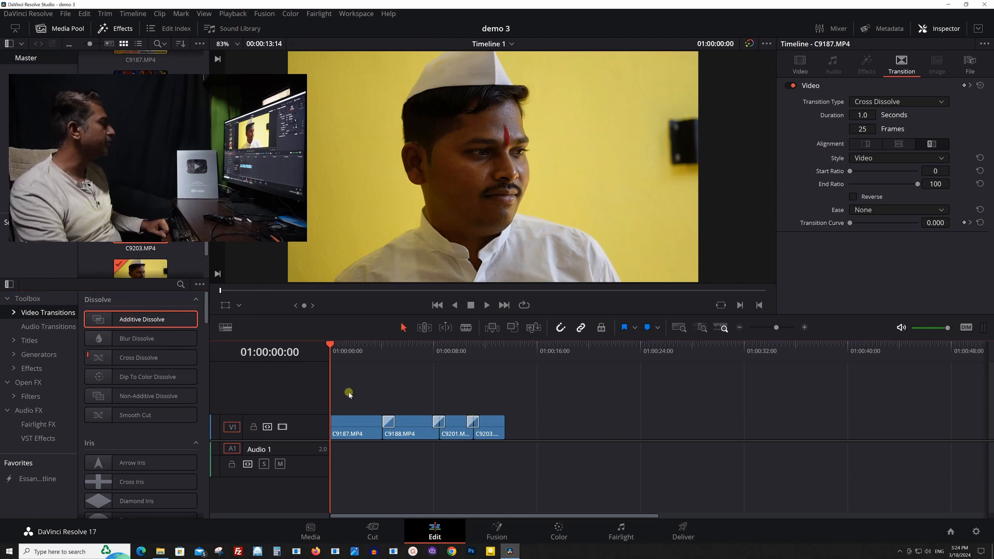
Play the timeline from 01:00:02:23 across the Cross Dissolve between C9187.MP4 and C9188.MP4
click(368, 349)
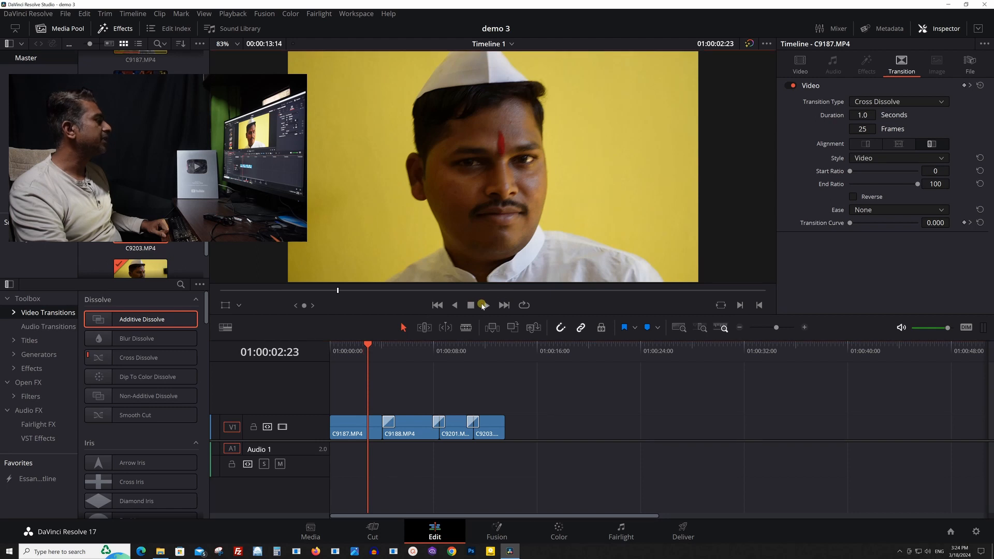
click(489, 305)
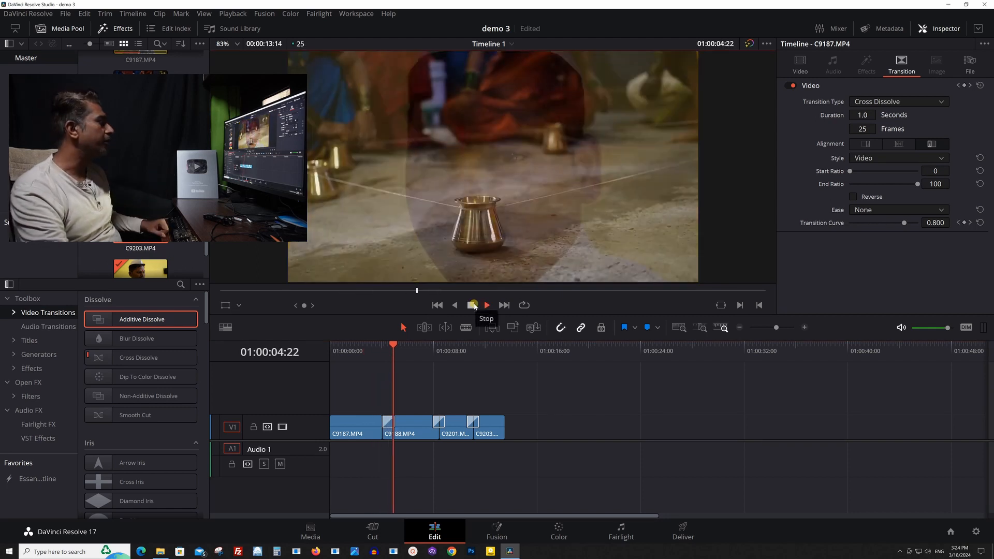
click(471, 305)
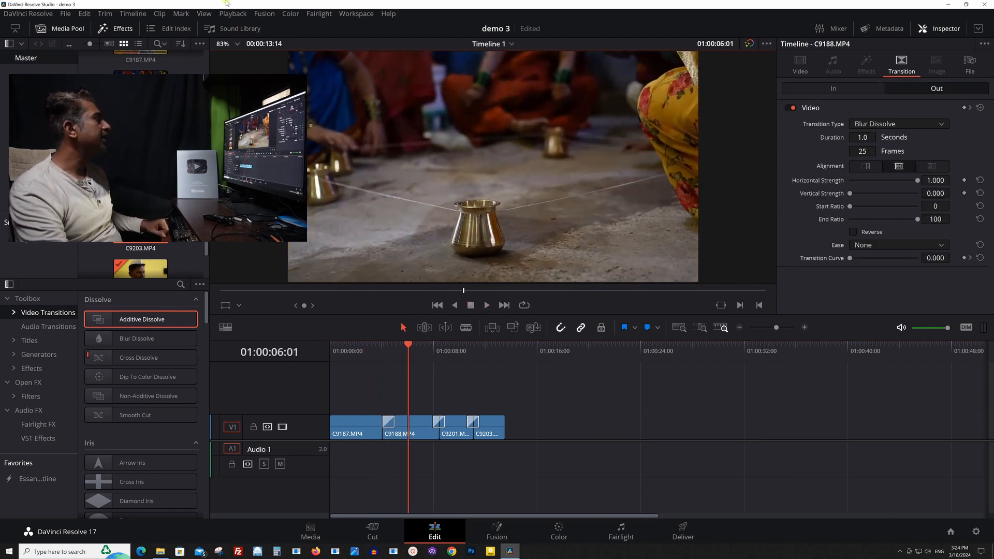
Set the playback render cache mode to Smart
click(232, 13)
mouse_move(377, 66)
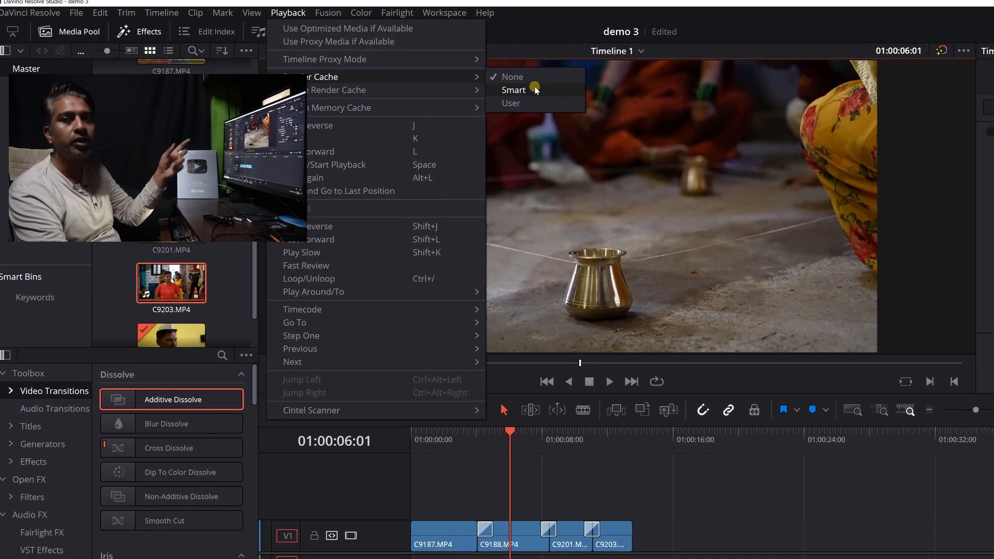
click(536, 91)
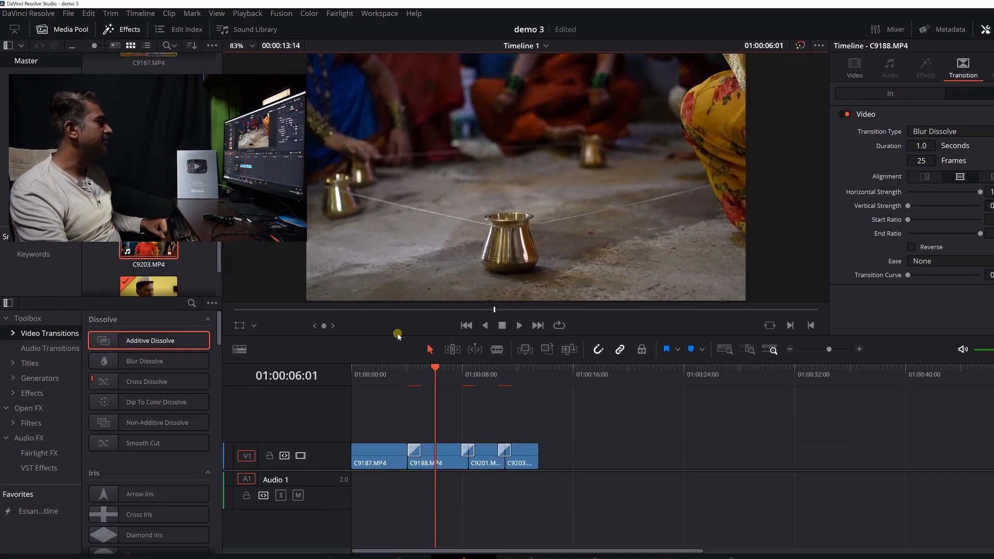
Examine the render cache bars above the three transitions, and play the timeline across them into C9203.MP4
click(410, 372)
click(477, 373)
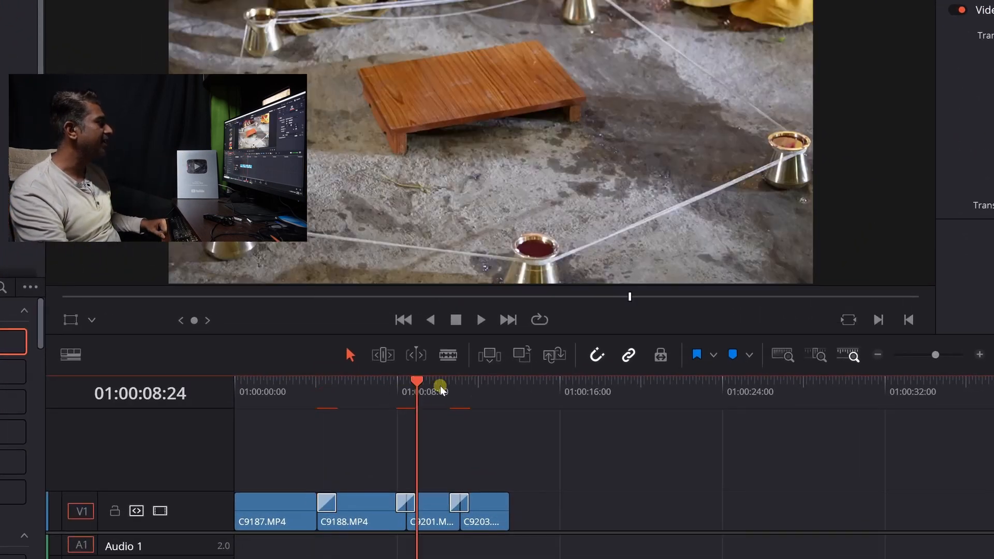
click(460, 390)
click(318, 390)
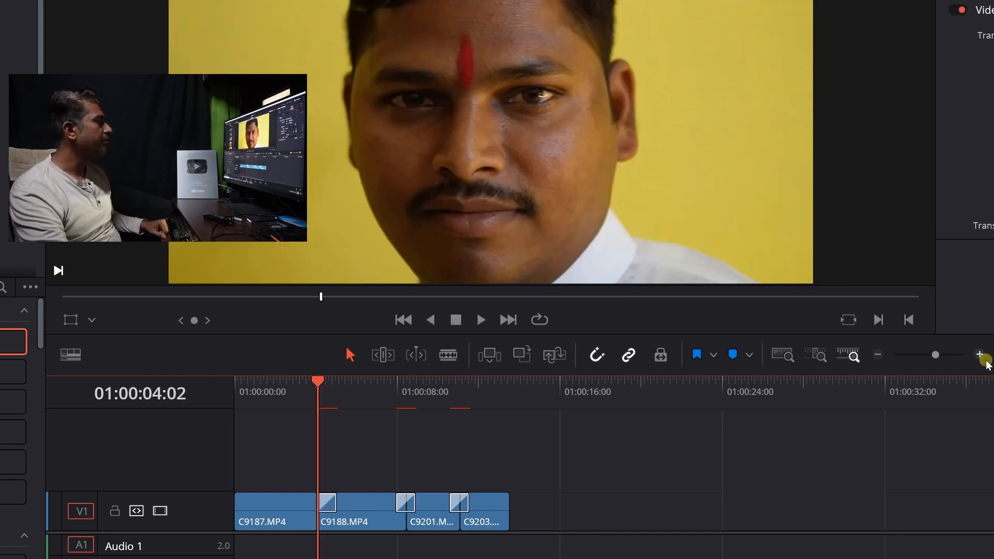
click(985, 361)
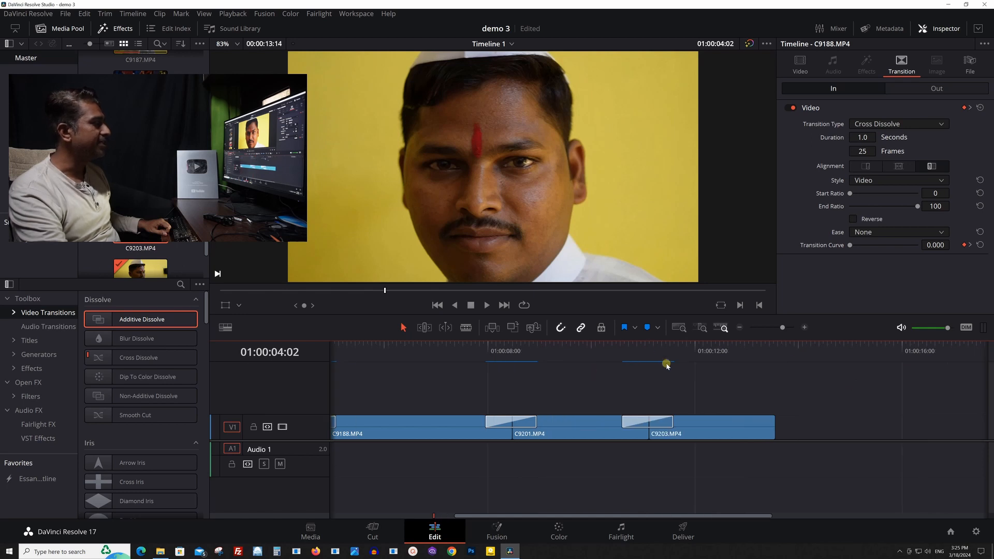
click(741, 328)
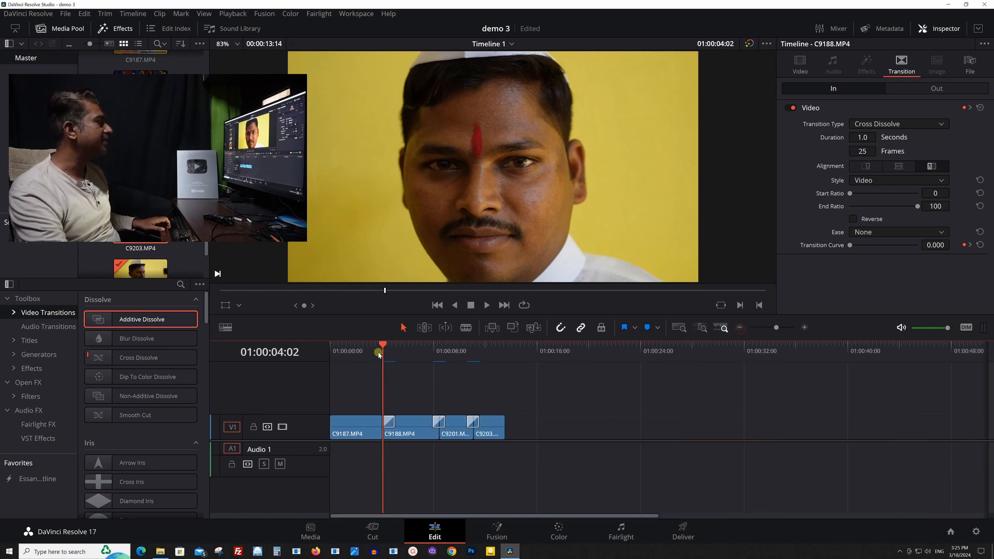
drag(382, 353, 436, 351)
key(space)
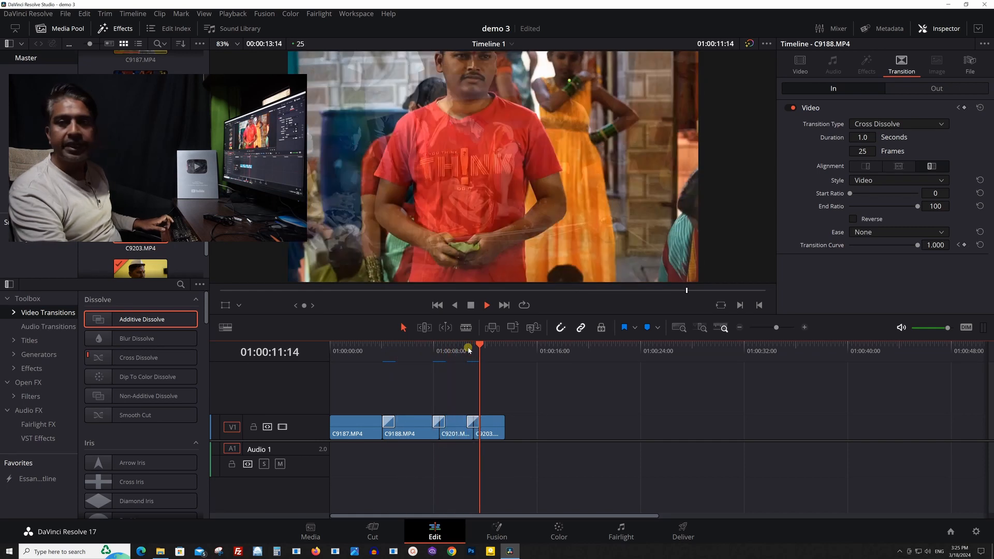
key(space)
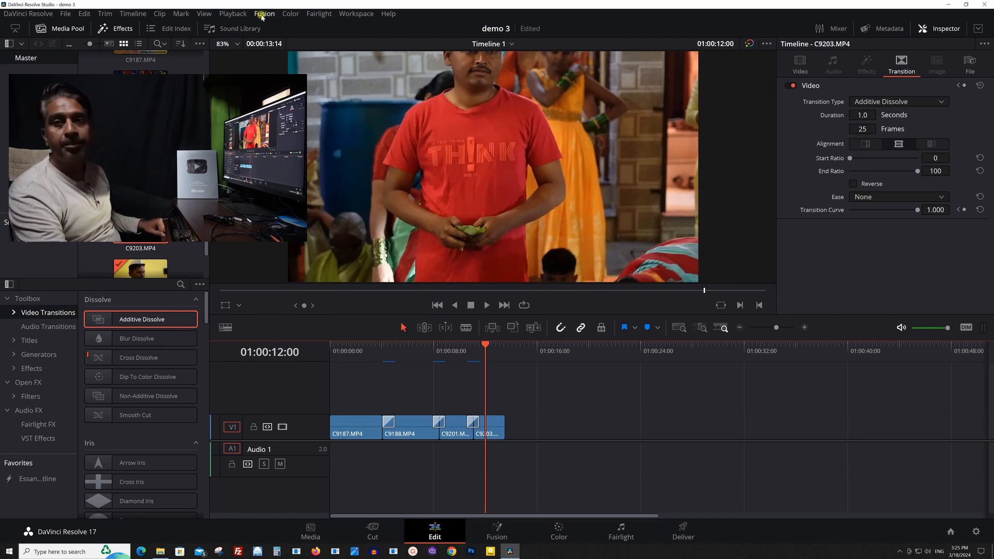
Set the playback render cache mode to User
click(233, 14)
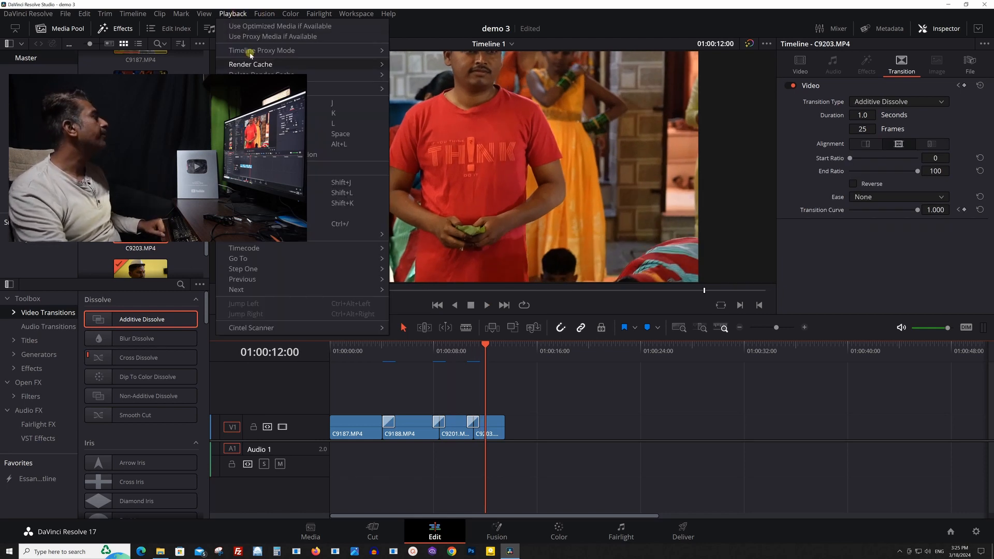
mouse_move(264, 64)
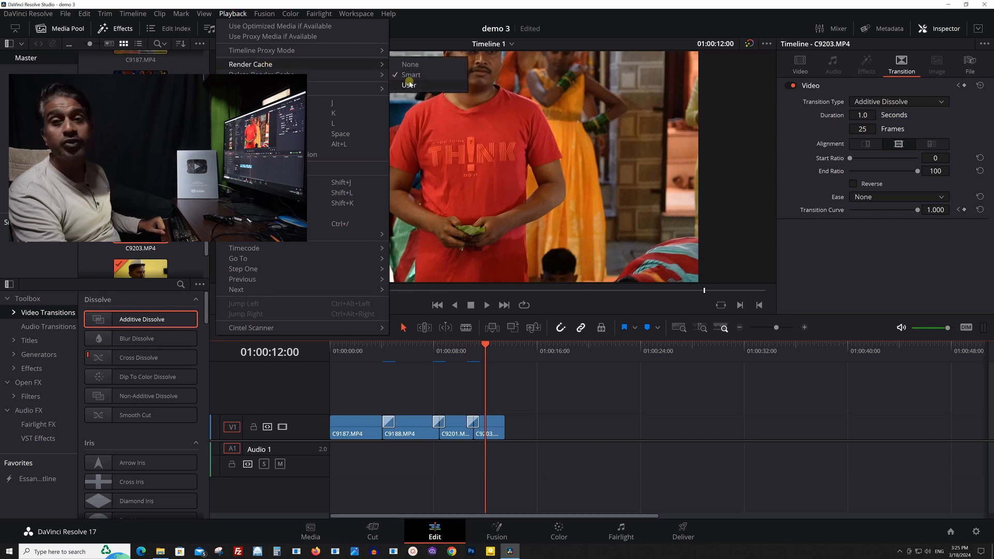
click(409, 84)
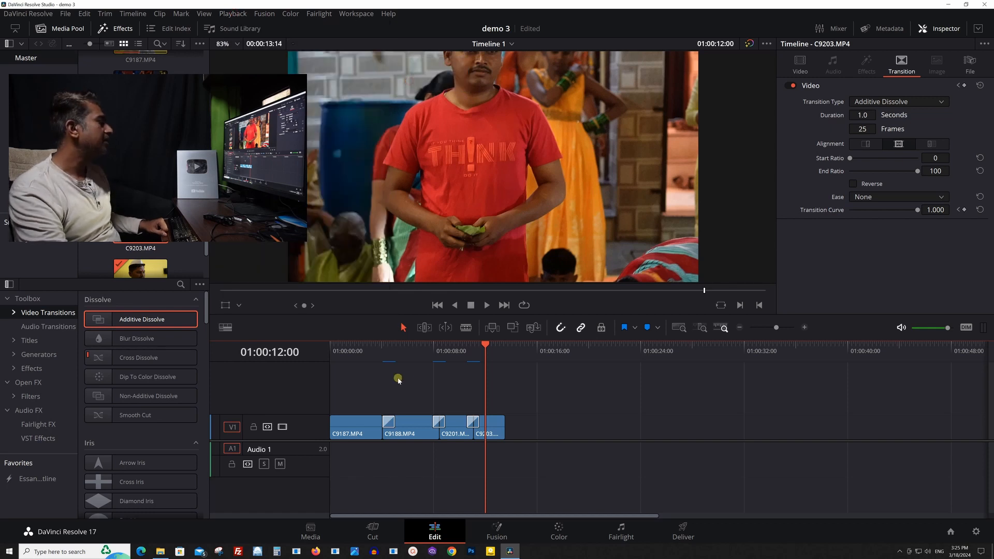
Place the playhead at 01:00:03:07 and turn Render Cache Fusion Output on for the C9187.MP4 clip
drag(389, 367, 465, 358)
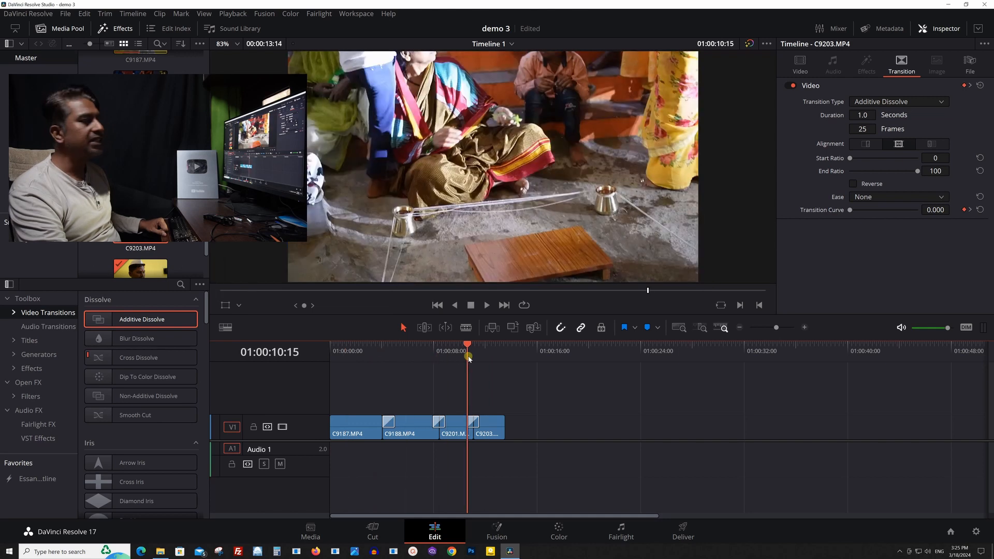
click(373, 353)
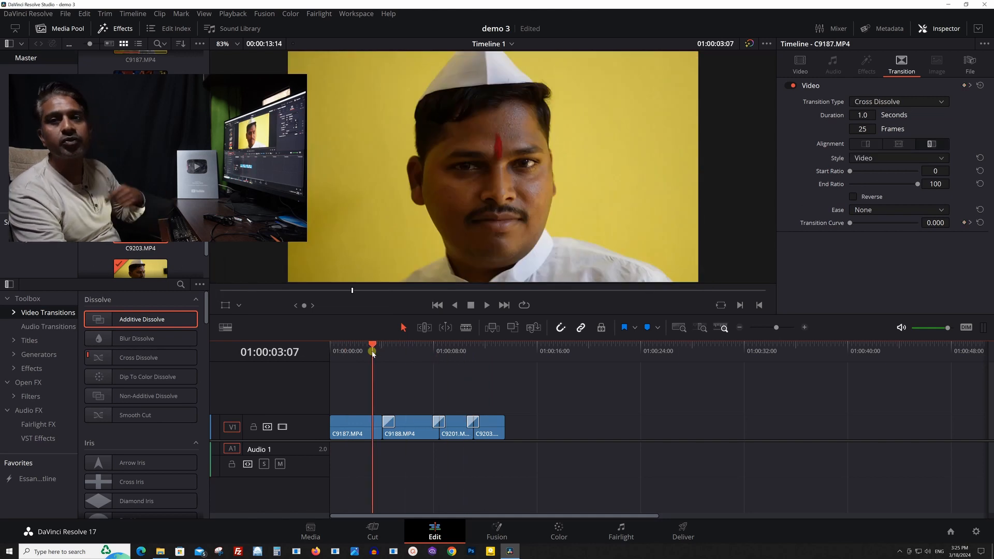
click(805, 328)
click(392, 424)
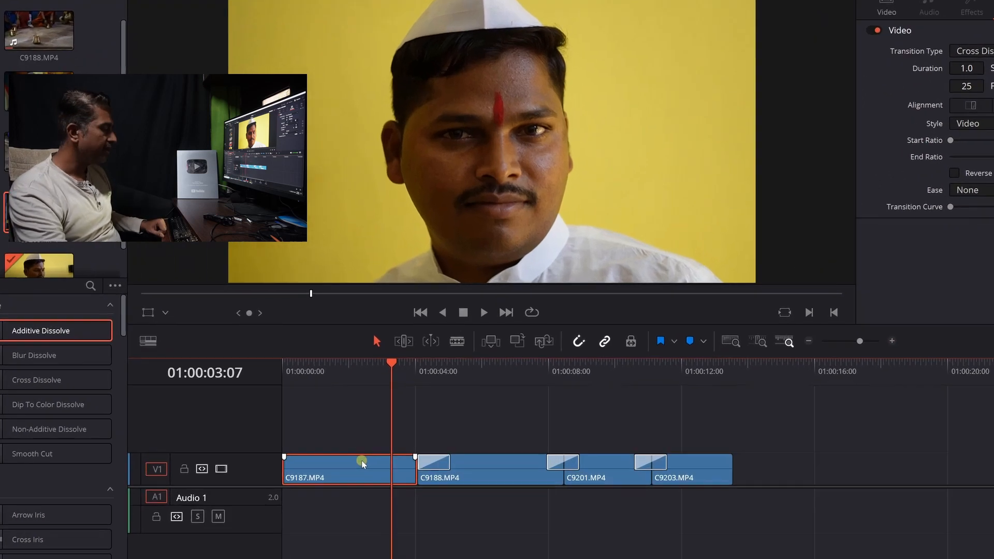
right_click(361, 461)
mouse_move(465, 343)
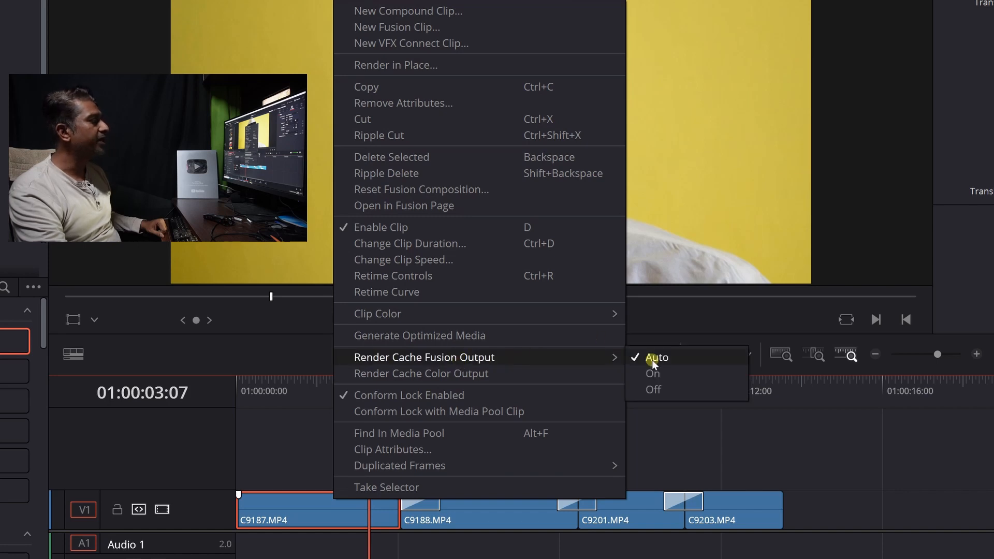
click(653, 374)
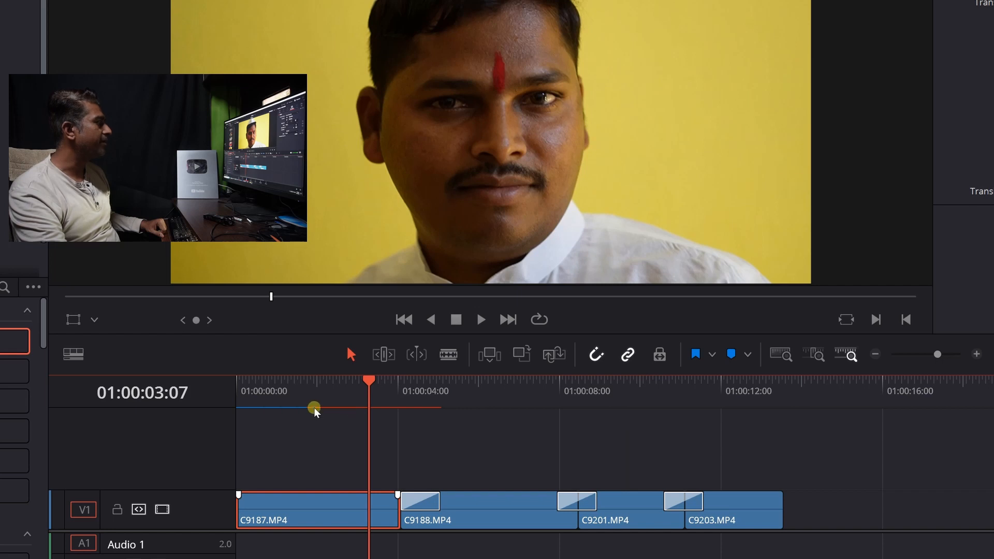
Place the playhead at 01:00:10:02 and turn Render Cache Fusion Output on for the C9201.MP4 clip
click(490, 500)
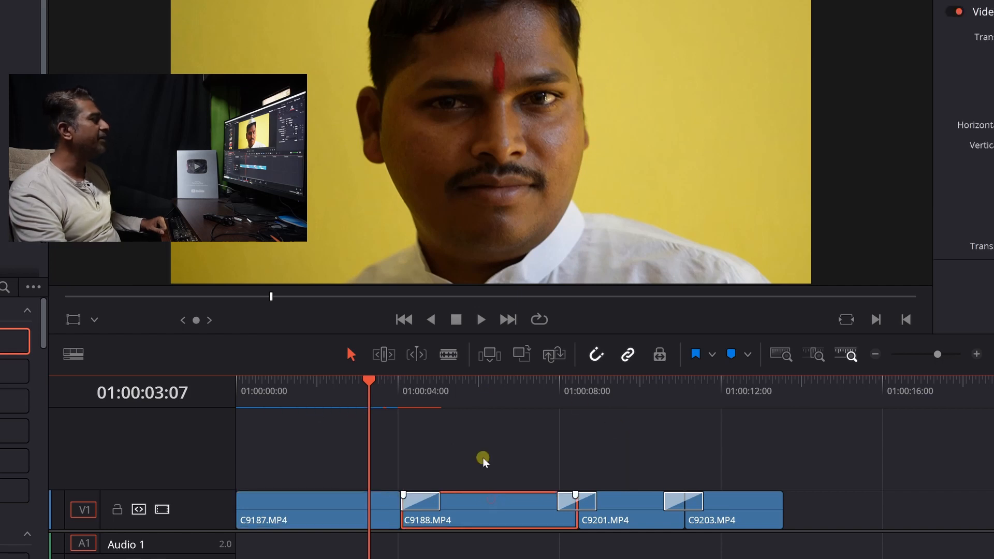
click(518, 390)
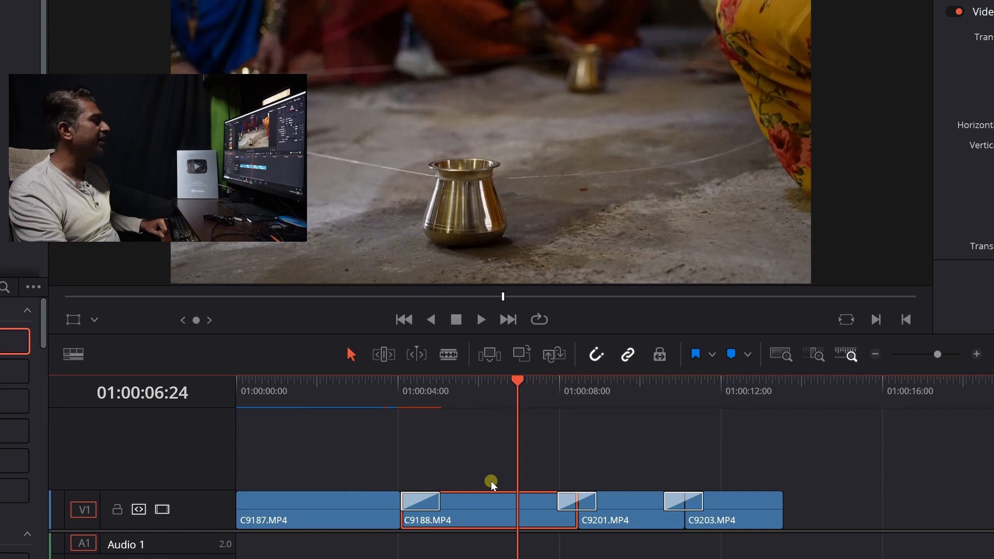
click(643, 394)
click(632, 498)
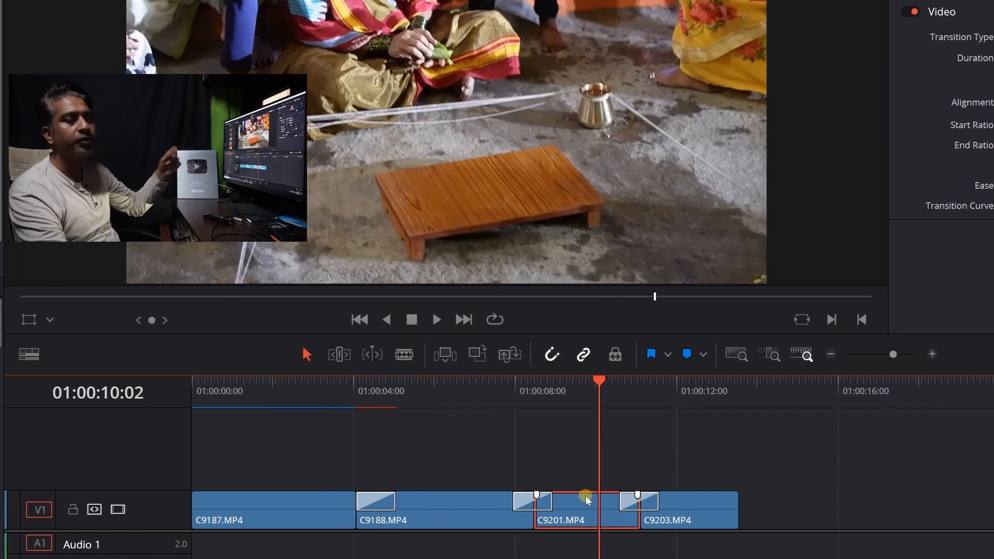
right_click(595, 491)
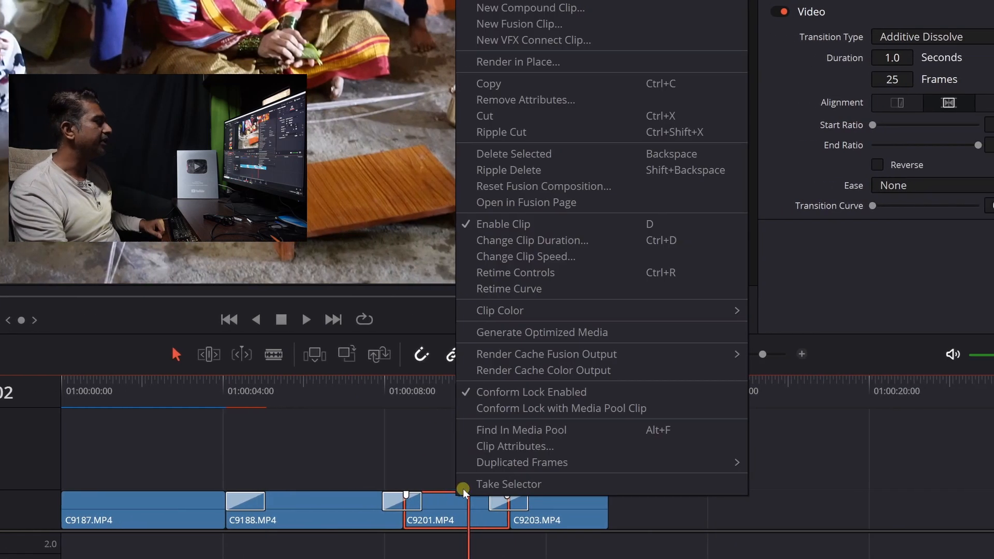
mouse_move(512, 355)
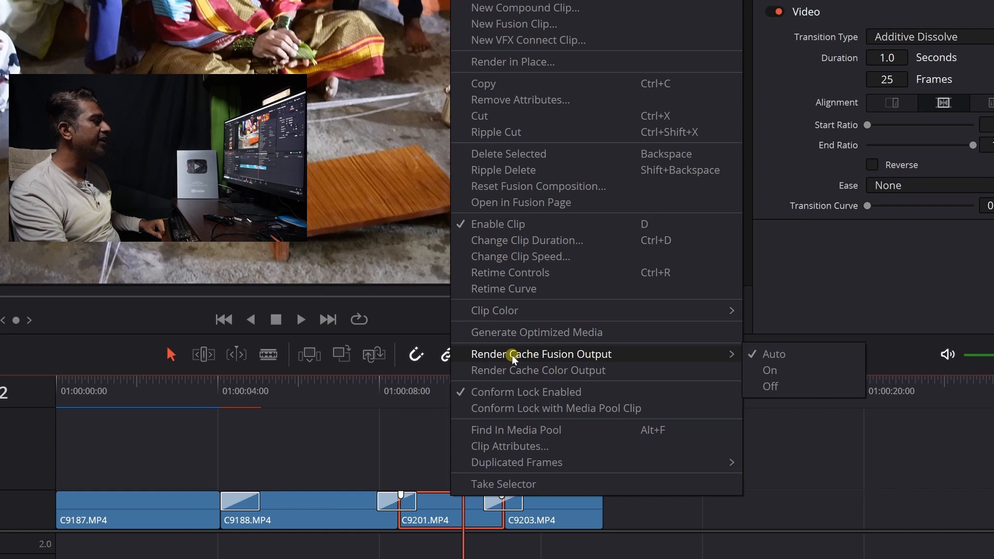
click(783, 371)
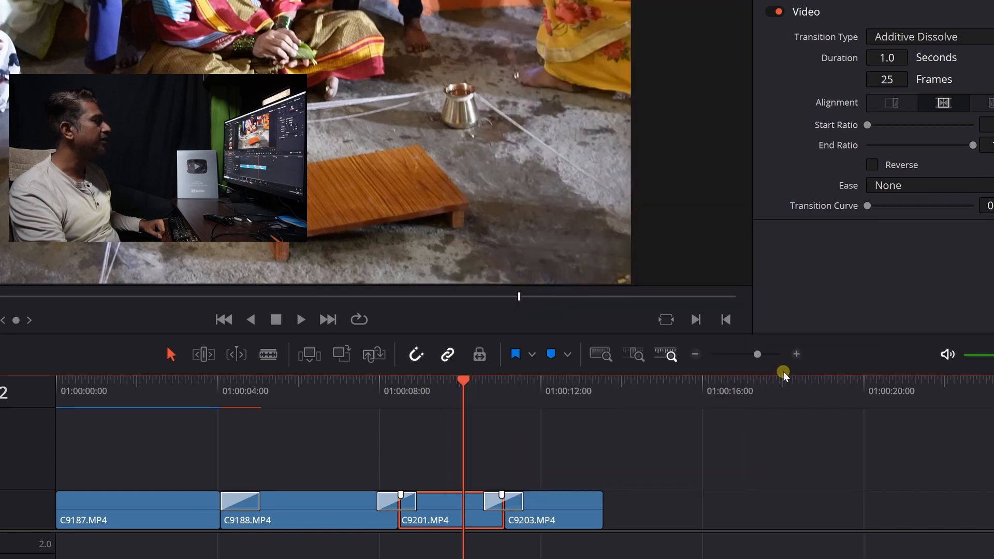
Play the timeline from its start through C9187.MP4 and the Cross Dissolve into C9188.MP4 to check the cached playback
click(98, 508)
click(465, 511)
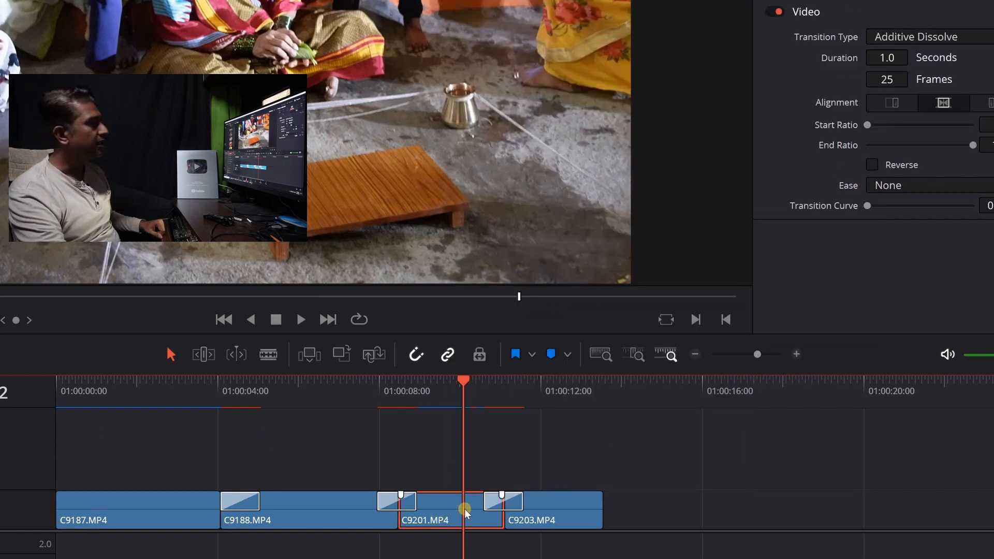
drag(180, 392, 56, 390)
click(305, 319)
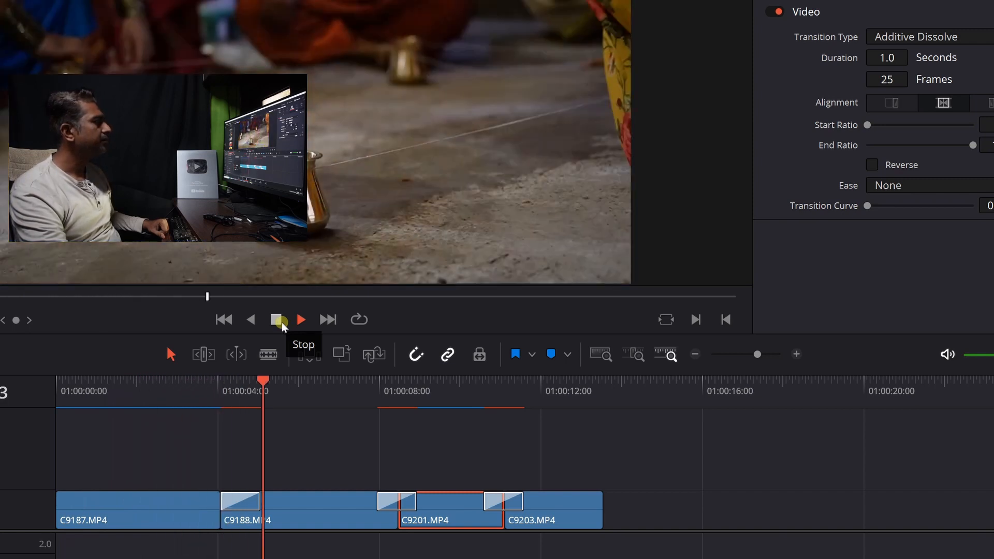
click(280, 320)
click(139, 403)
click(161, 496)
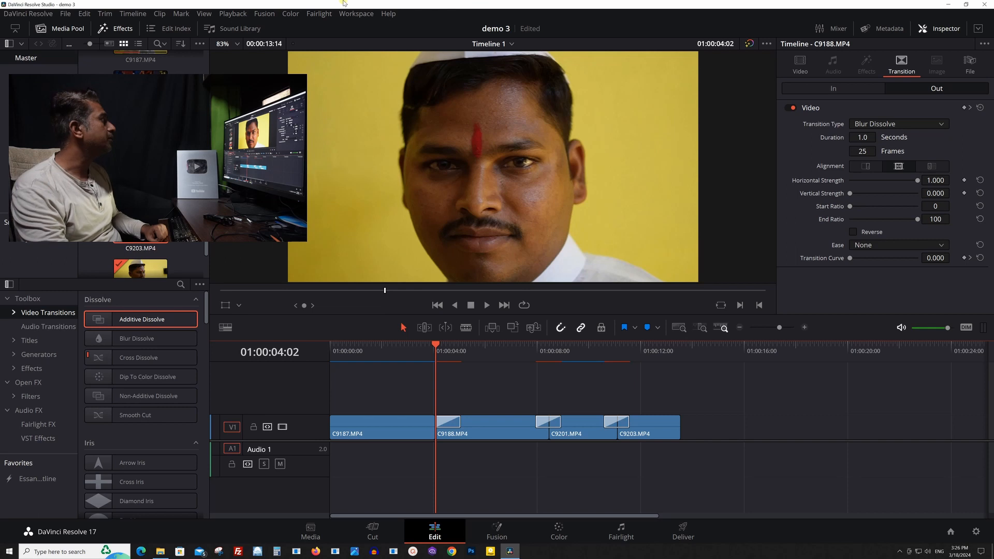
Turn the render cache off with None, and set it back to Smart
click(233, 14)
mouse_move(300, 64)
click(405, 65)
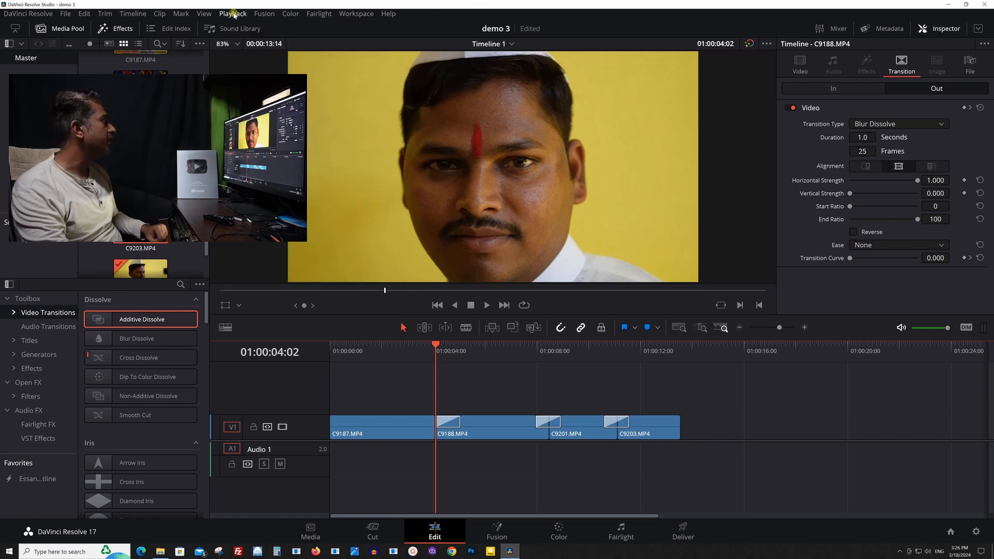
click(233, 14)
mouse_move(250, 65)
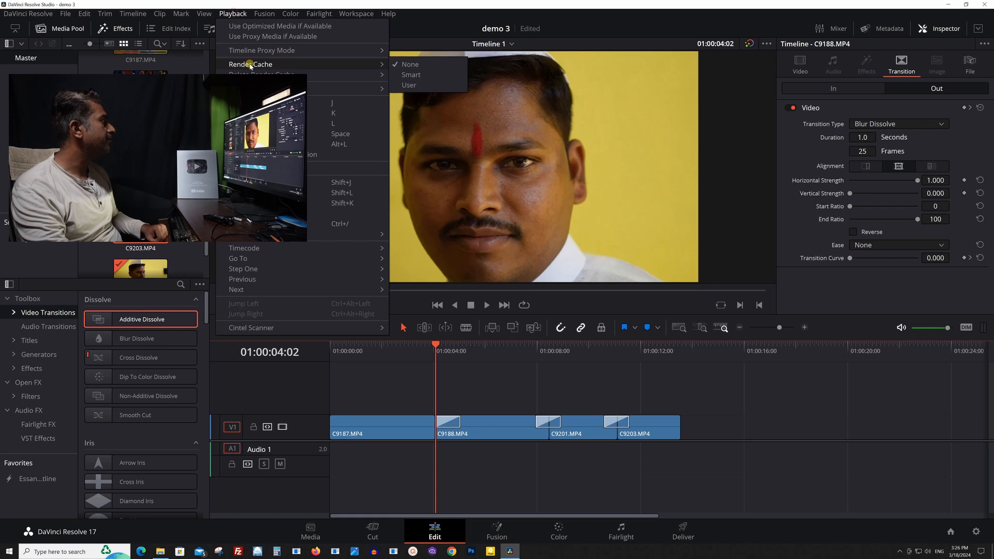
click(455, 76)
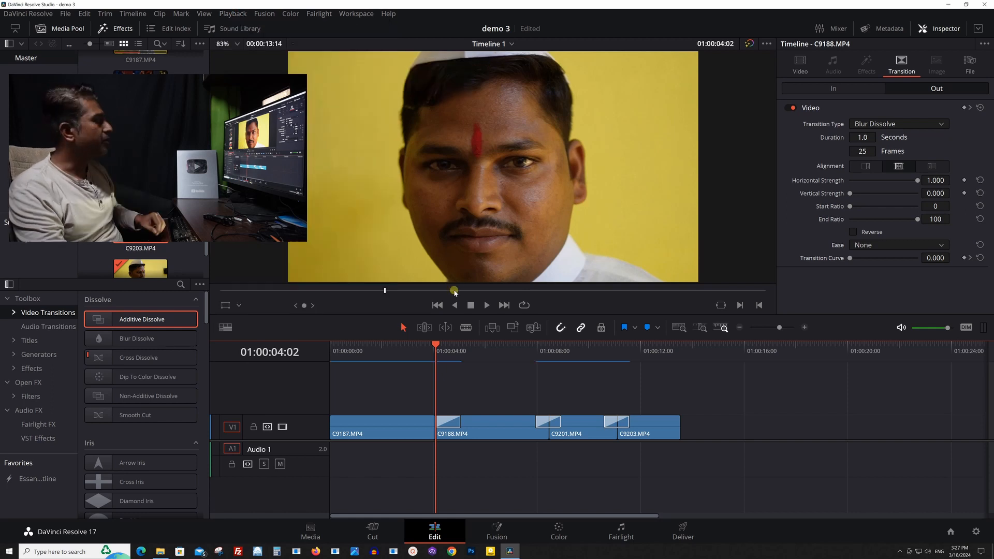
Play the Cross Dissolve between C9187.MP4 and C9188.MP4 from 01:00:04:02, and select that transition
key(space)
key(space)
click(451, 422)
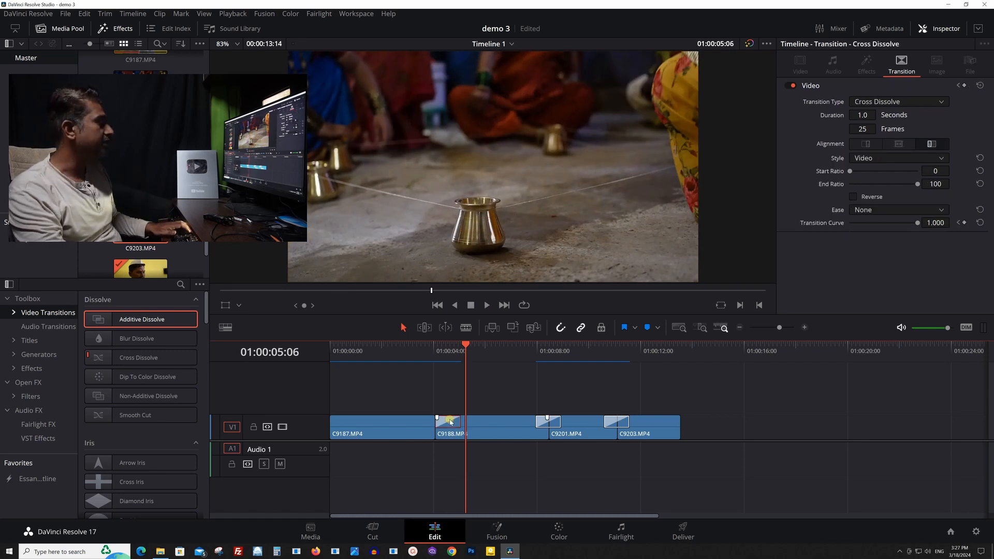
Replace the Cross Dissolve between C9187.MP4 and C9188.MP4 with a Dip To Color Dissolve and place the playhead at 01:00:04:02
key(Delete)
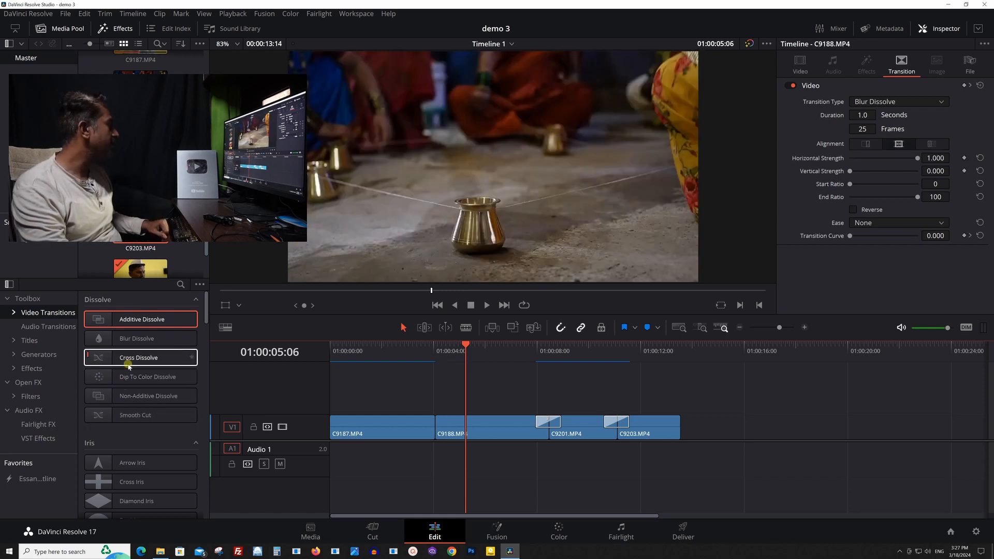
drag(131, 376, 454, 422)
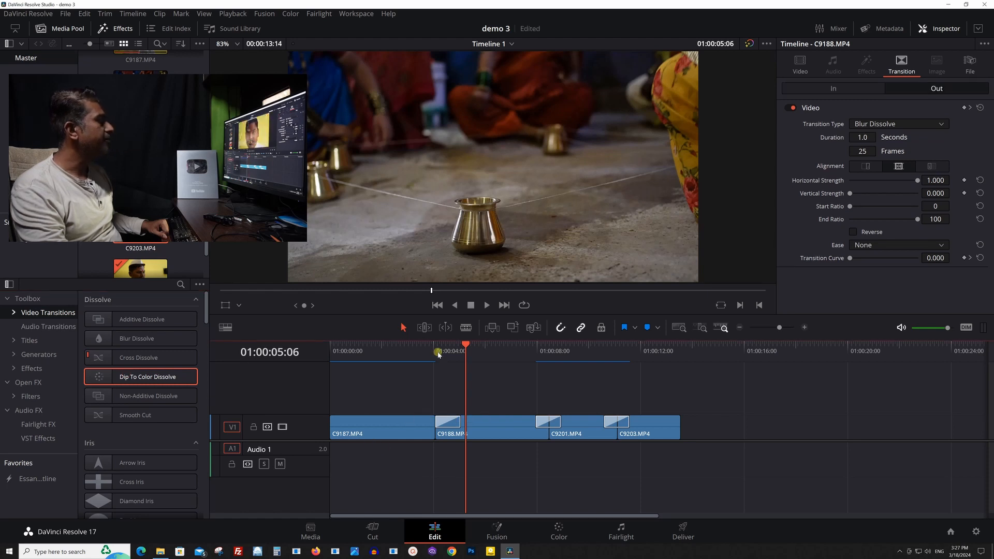
click(436, 348)
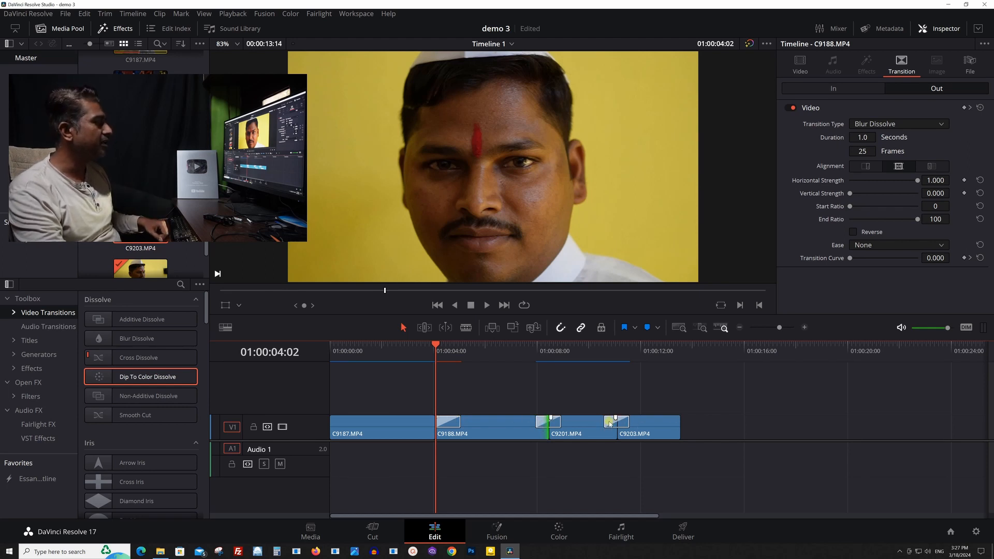
Replace the transition between C9201.MP4 and C9203.MP4 with an Eye Iris and place the playhead at 01:00:10:15
click(610, 424)
key(Delete)
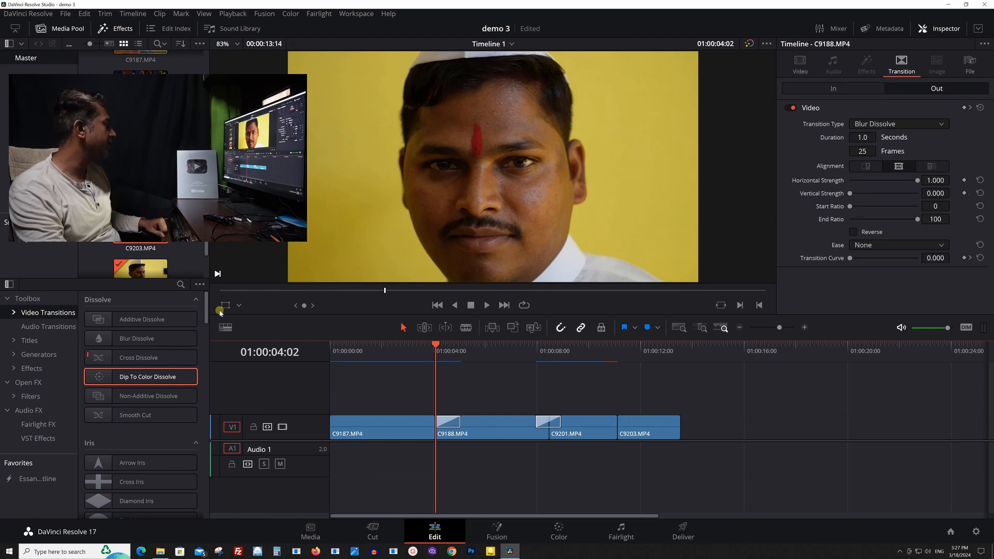
drag(205, 304, 206, 331)
drag(150, 361, 624, 426)
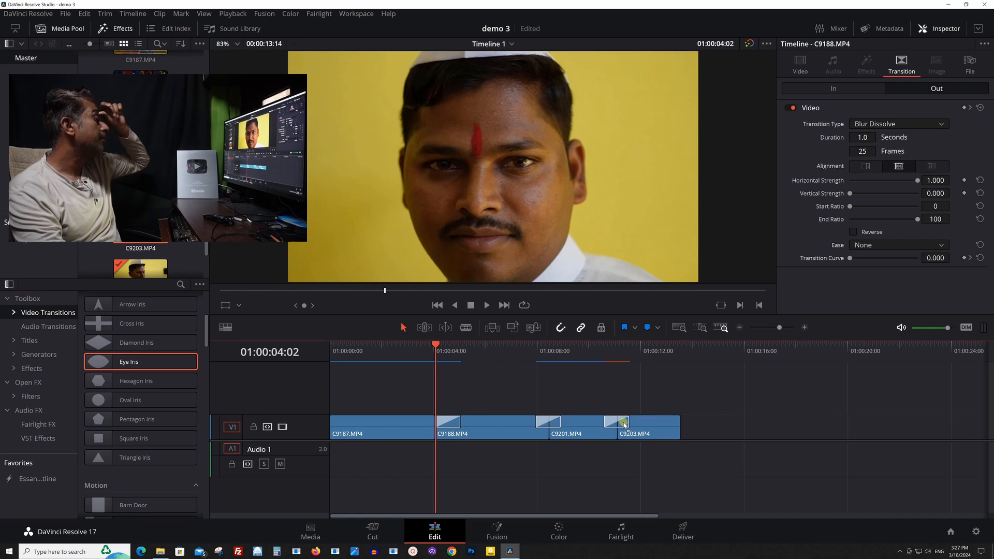
click(618, 347)
click(605, 353)
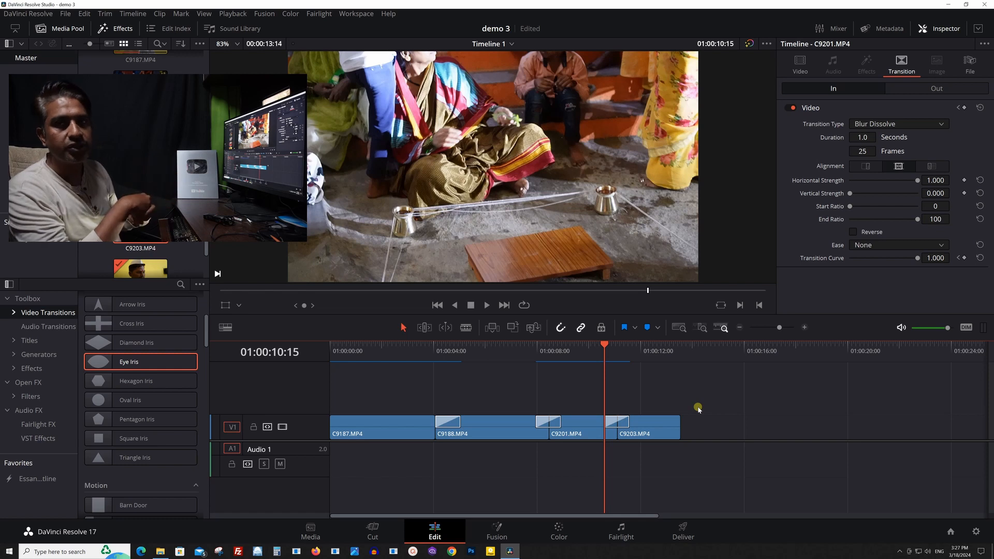
Open the project settings and browse the CacheClip folder set as the cache files location under the working folders
click(973, 533)
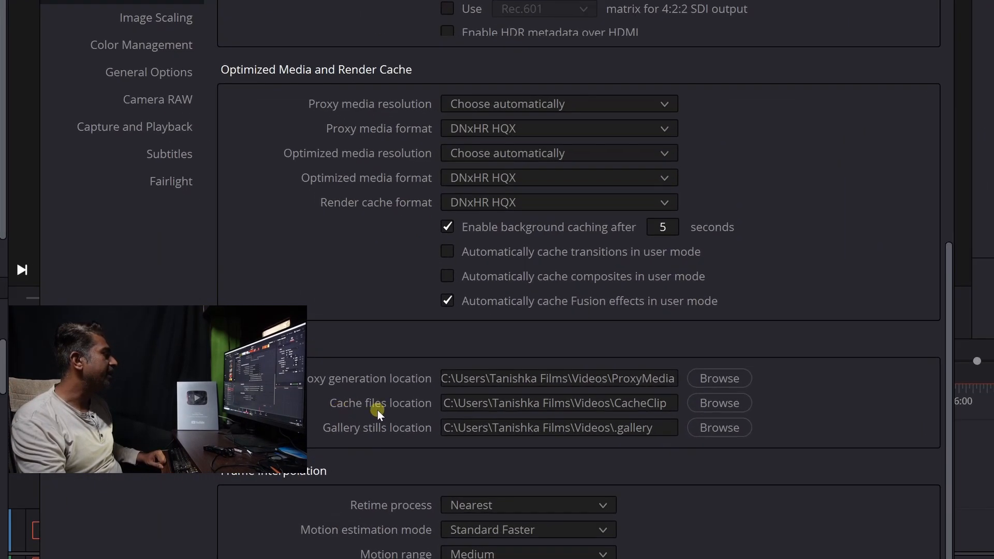
drag(950, 322, 944, 417)
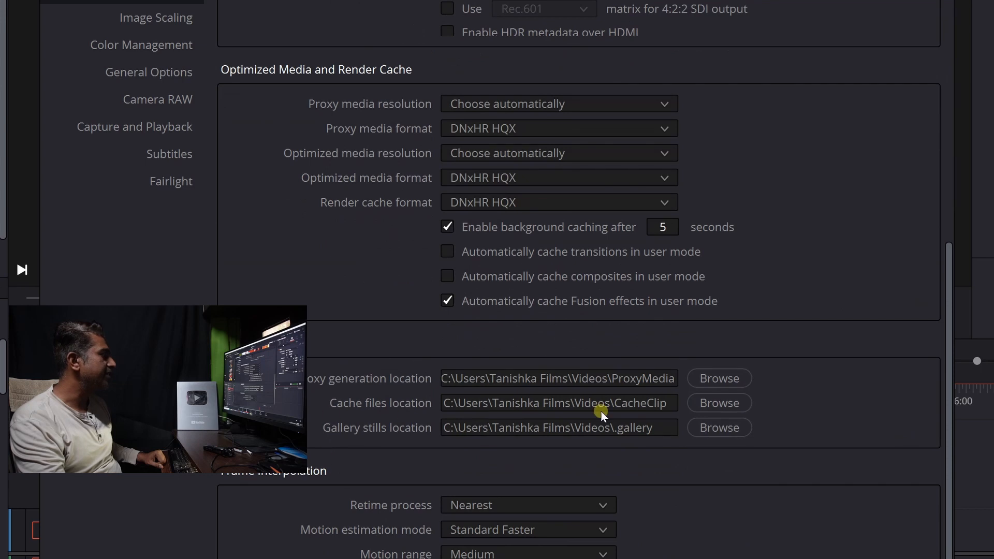
click(737, 404)
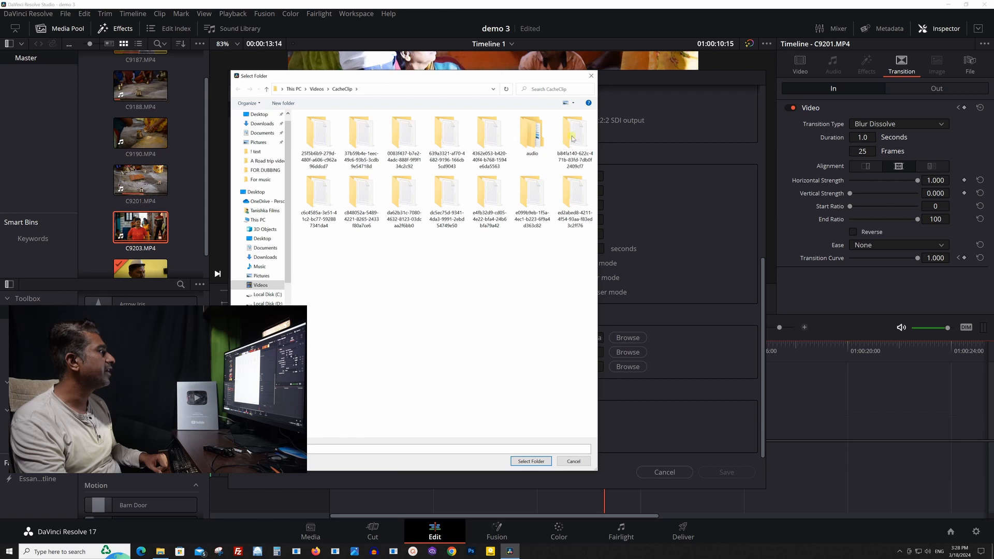
Check the size on disk of the CacheClip subfolders beginning with 37b59b4e and 4362e053 in their properties
click(366, 140)
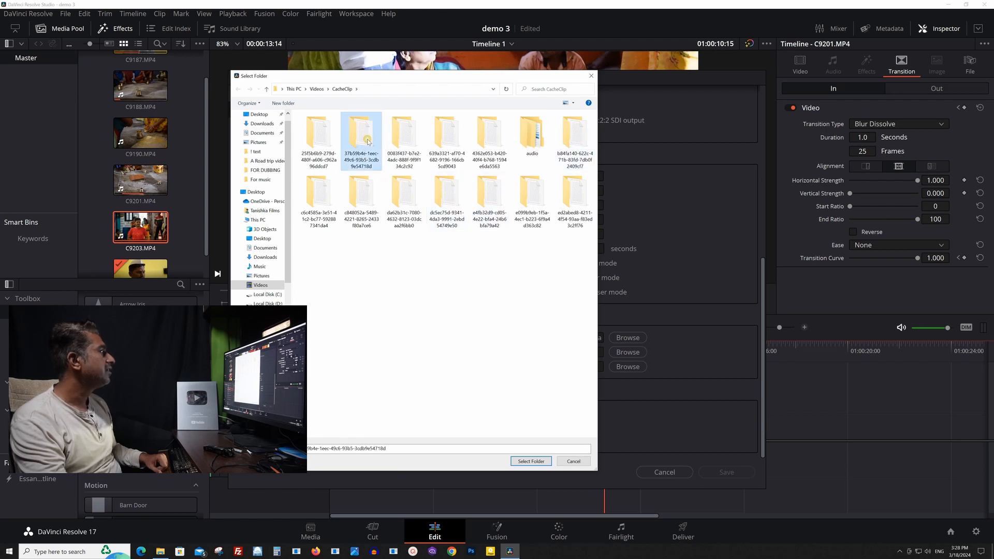
right_click(367, 141)
click(394, 367)
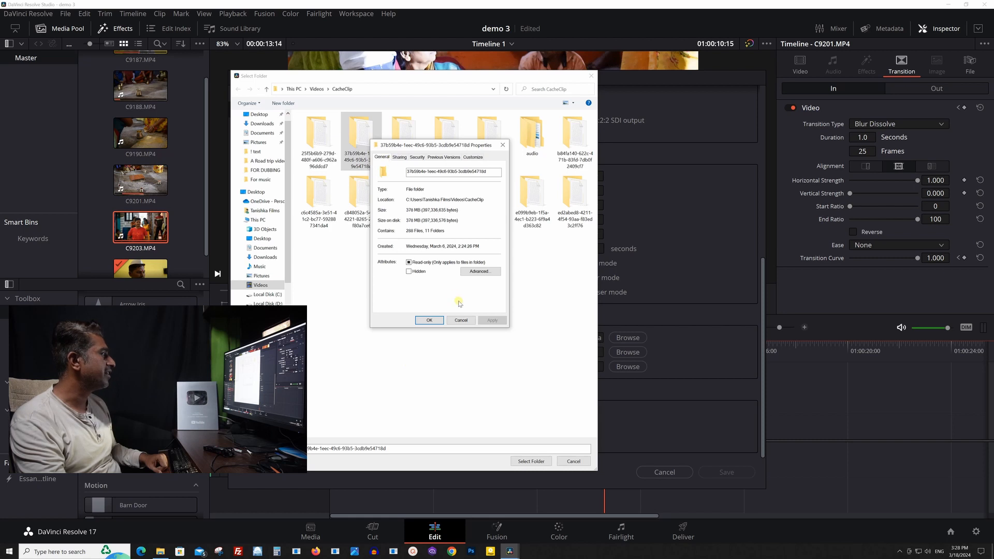
click(460, 320)
click(494, 117)
right_click(492, 138)
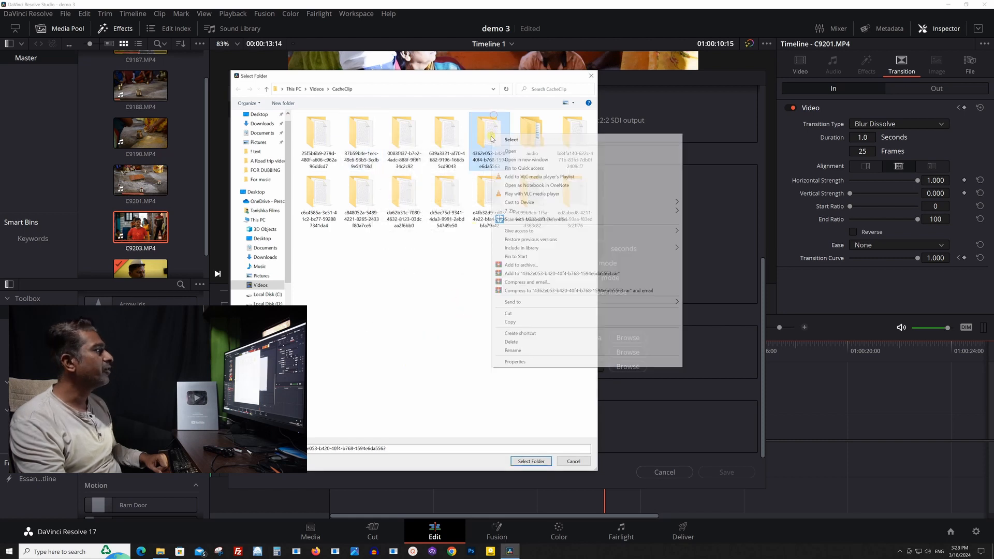
click(528, 362)
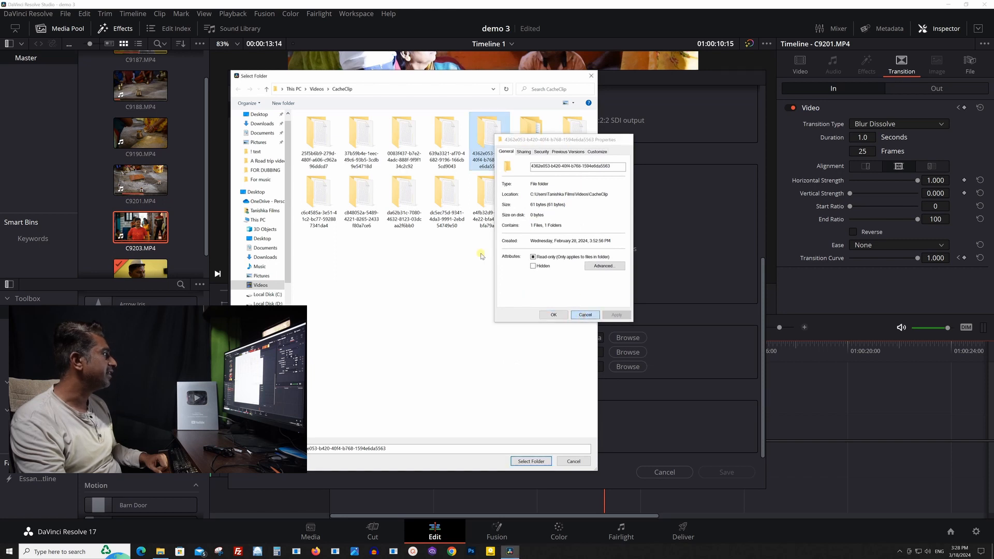
click(585, 315)
Check the size of the CacheClip subfolder beginning with 25f5b6b9 in its properties
click(313, 130)
right_click(313, 131)
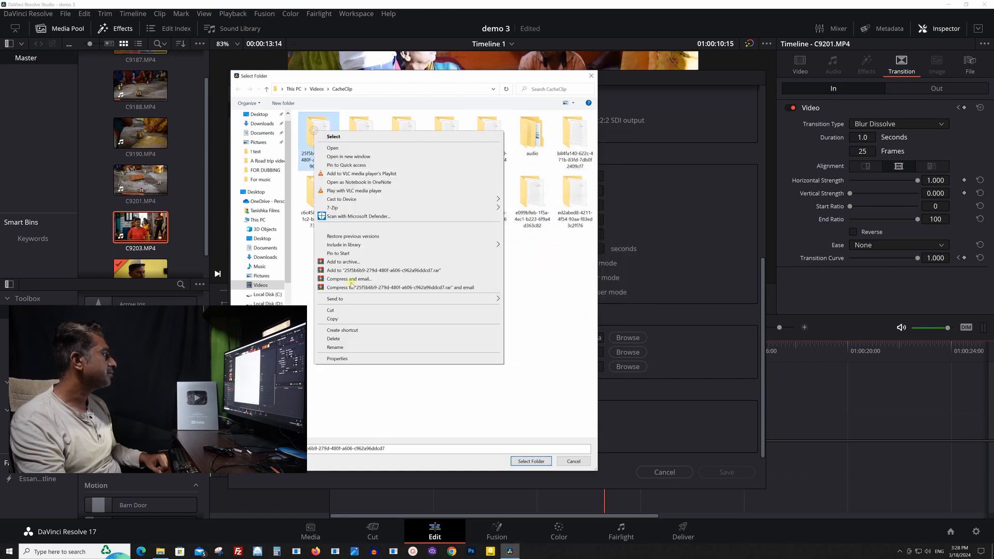
click(355, 359)
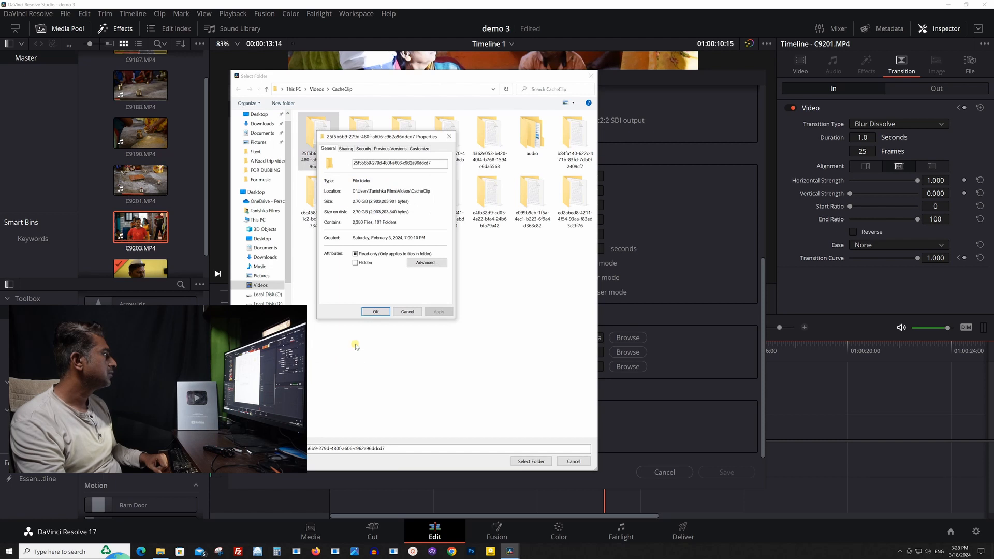
click(404, 312)
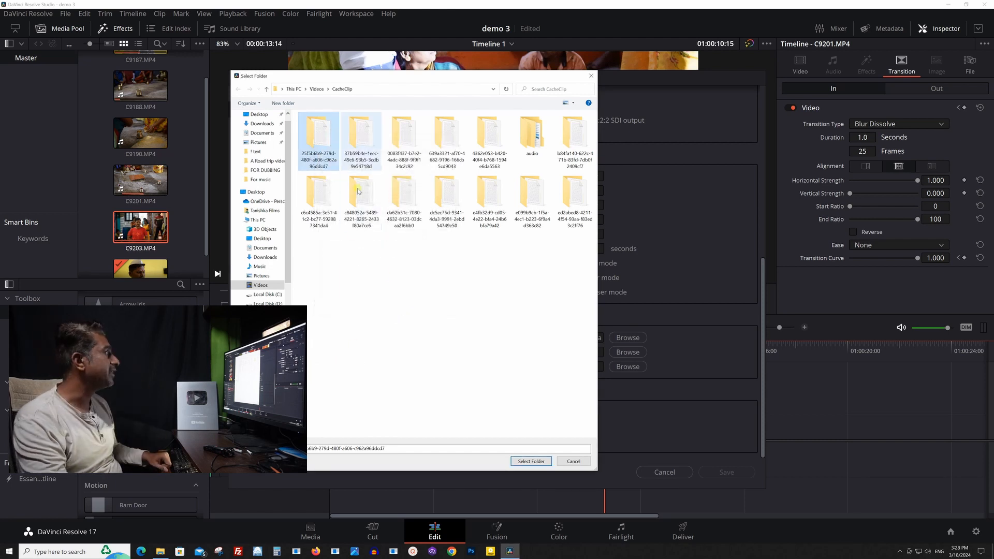
Recheck the size of the 37b59b4e cache subfolder, and close the folder browser and the project settings without saving
click(361, 145)
right_click(361, 145)
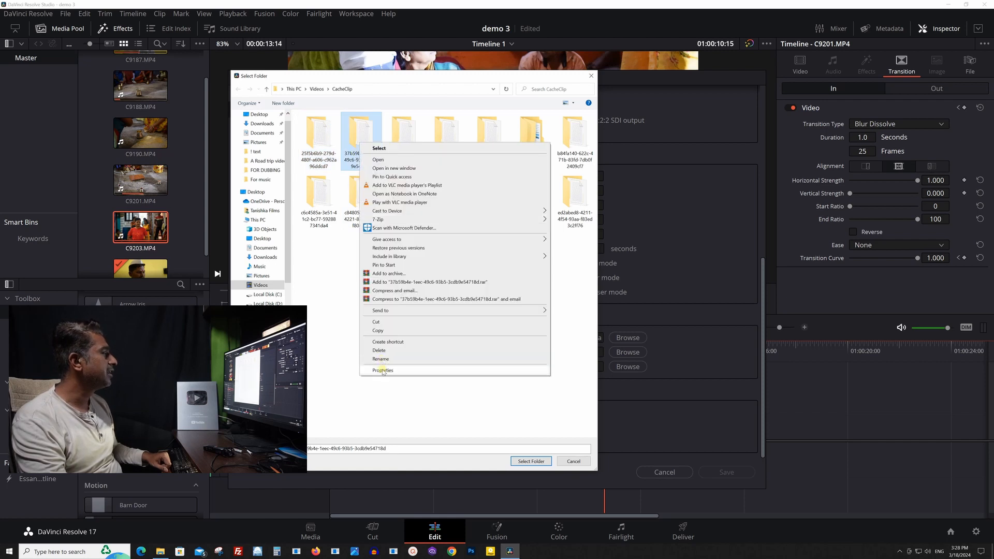
click(380, 361)
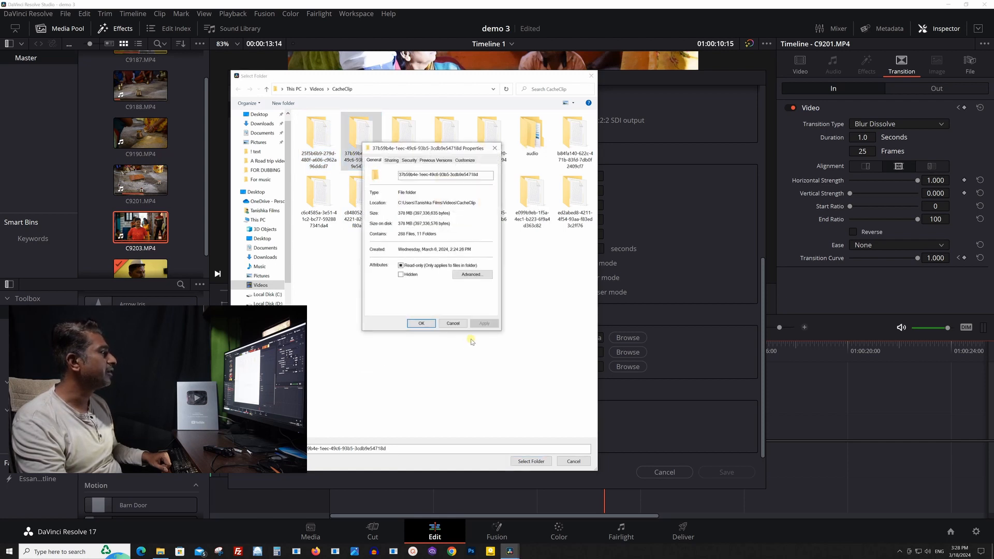
click(453, 324)
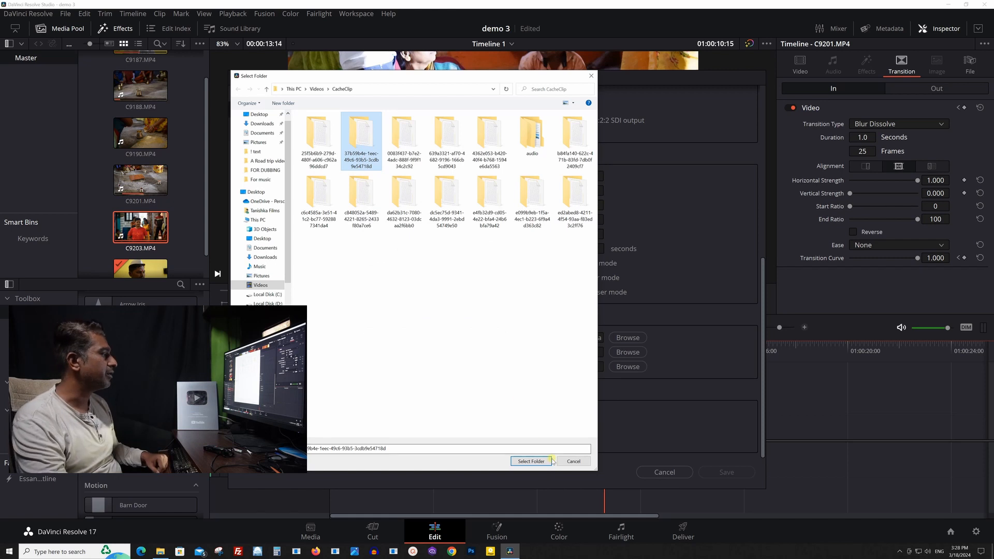
click(531, 461)
click(676, 473)
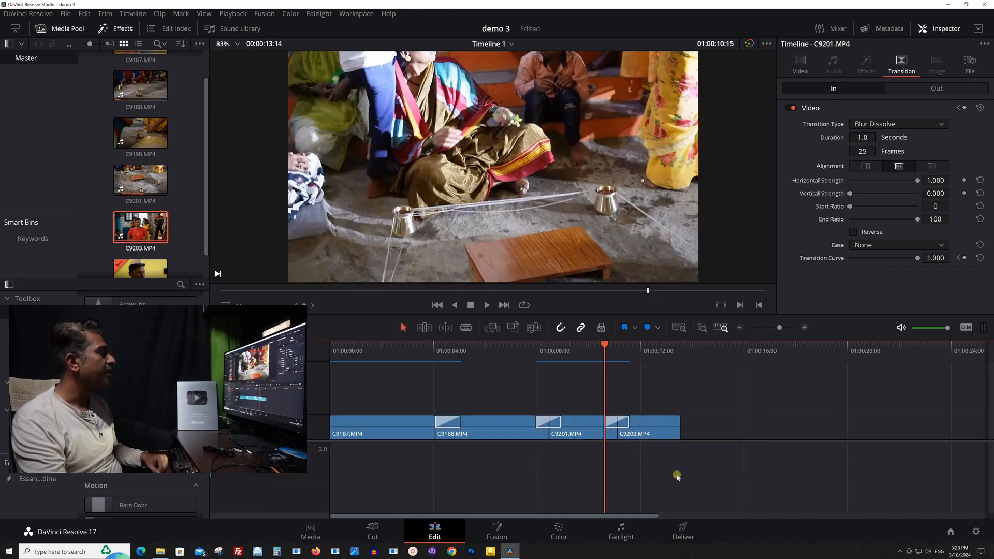